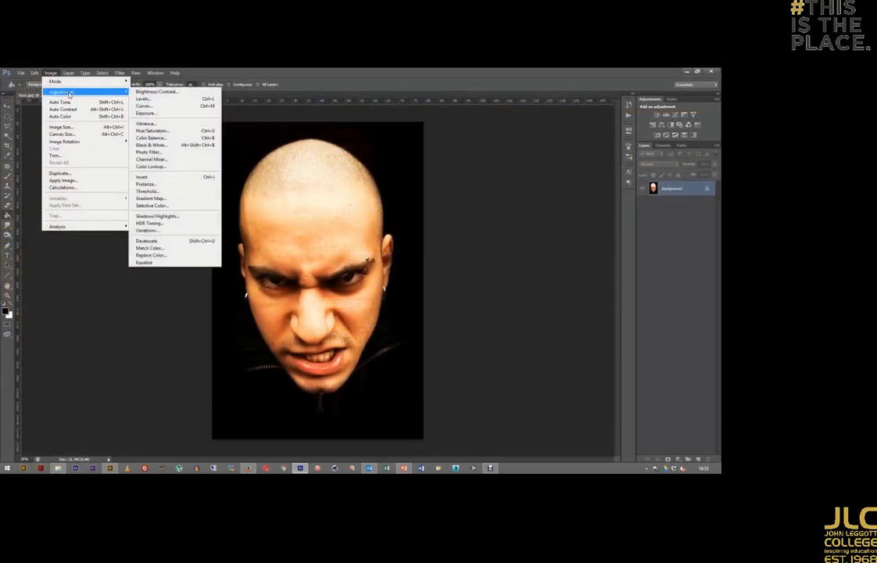
Step: Desaturate the colour portrait of the bald man to black and white
{"action": "left_click", "coordinate": [154, 242]}
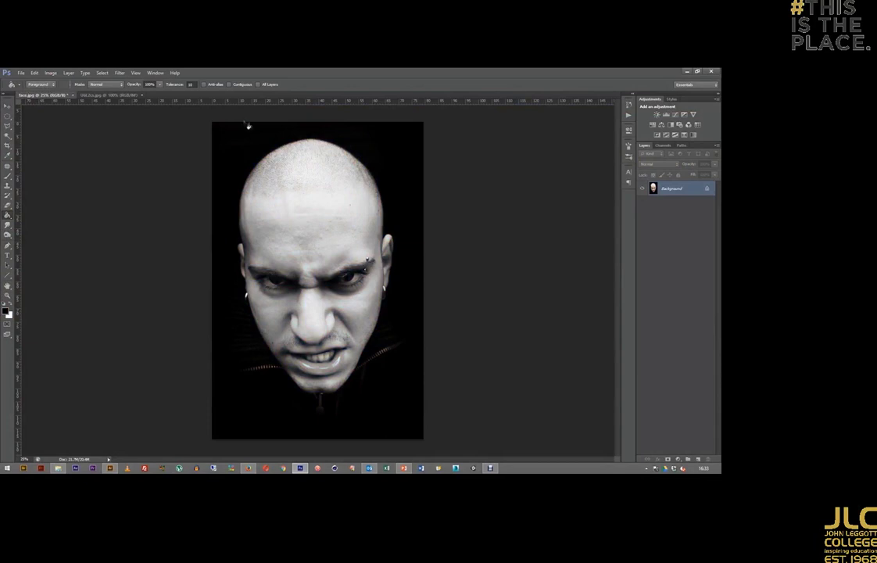
Step: Duplicate the Background layer into a new document named 'displacement'
{"action": "right_click", "coordinate": [665, 190]}
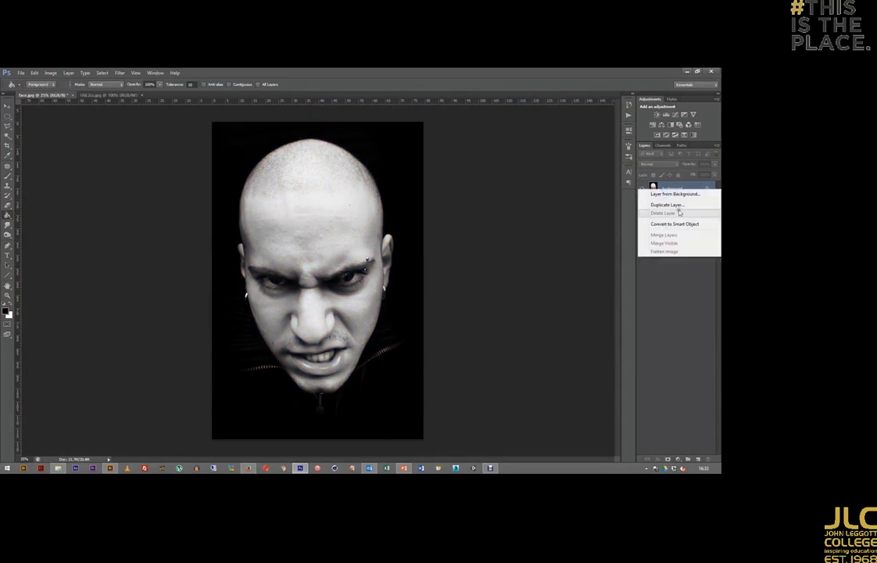
{"action": "left_click", "coordinate": [685, 208]}
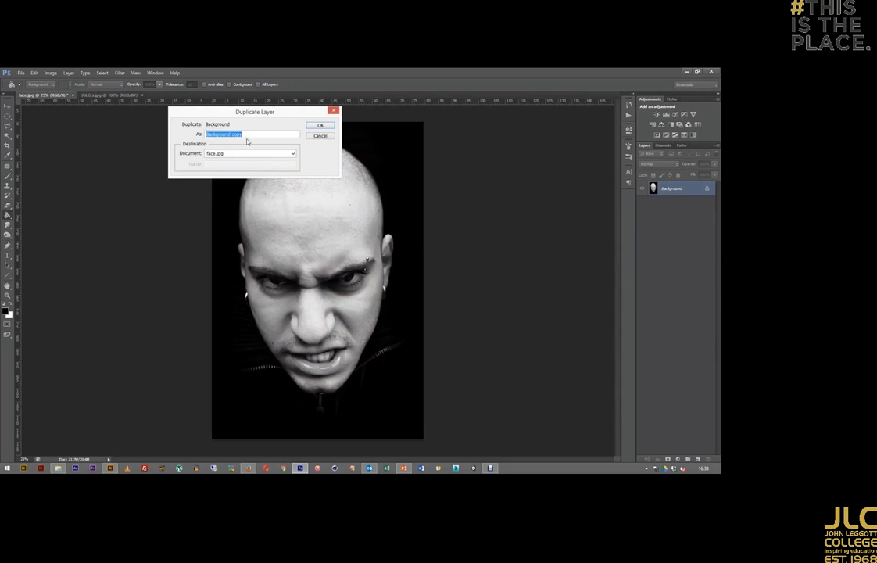
{"action": "left_click", "coordinate": [251, 153]}
{"action": "left_click", "coordinate": [242, 171]}
{"action": "left_click", "coordinate": [244, 163]}
{"action": "type", "text": "displaceme"}
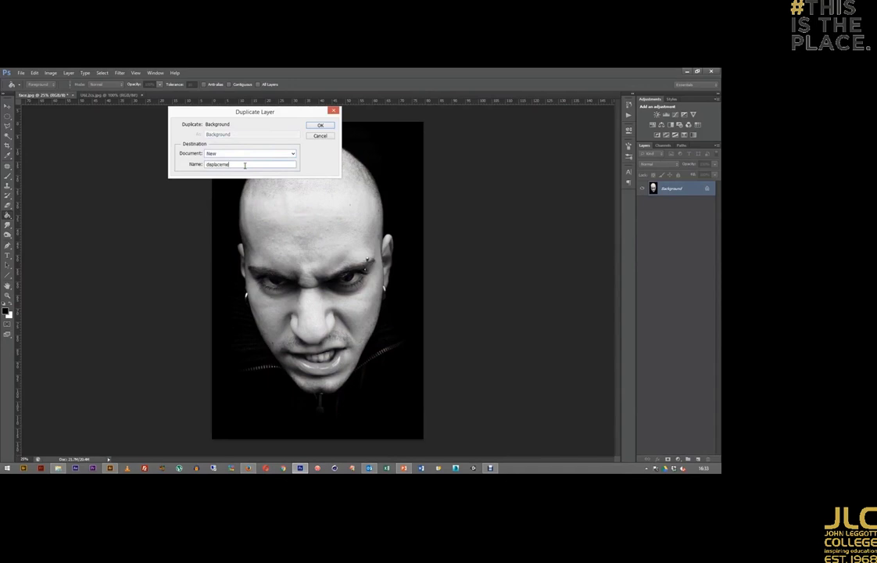
{"action": "type", "text": "nt"}
{"action": "key", "text": "Return"}
{"action": "left_click", "coordinate": [50, 72]}
{"action": "mouse_move", "coordinate": [63, 93]}
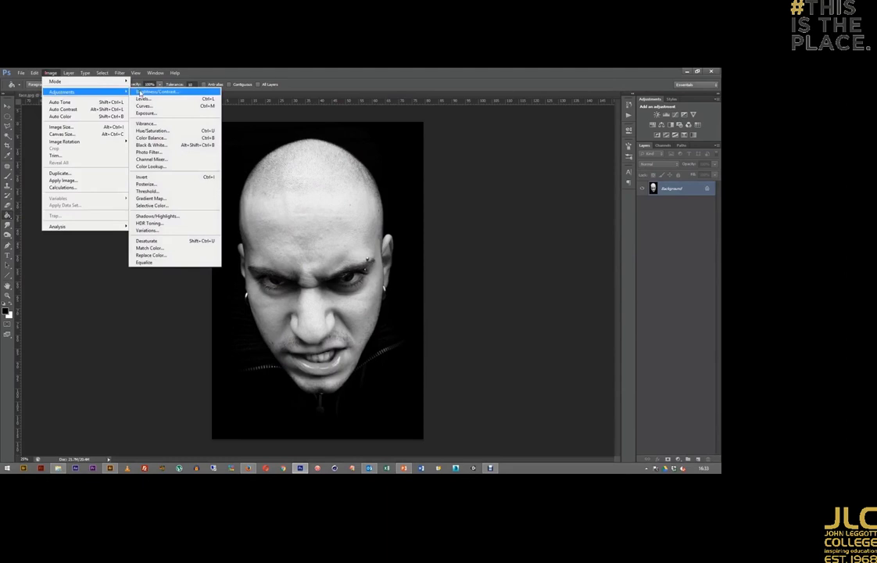
Step: Raise brightness and set contrast to 76 on the displacement copy with Brightness/Contrast
{"action": "left_click", "coordinate": [140, 94]}
{"action": "mouse_move", "coordinate": [262, 166]}
{"action": "left_mouse_down"}
{"action": "mouse_move", "coordinate": [295, 186]}
{"action": "mouse_move", "coordinate": [262, 164]}
{"action": "mouse_move", "coordinate": [294, 184]}
{"action": "mouse_move", "coordinate": [270, 164]}
{"action": "mouse_move", "coordinate": [256, 168]}
{"action": "left_mouse_up"}
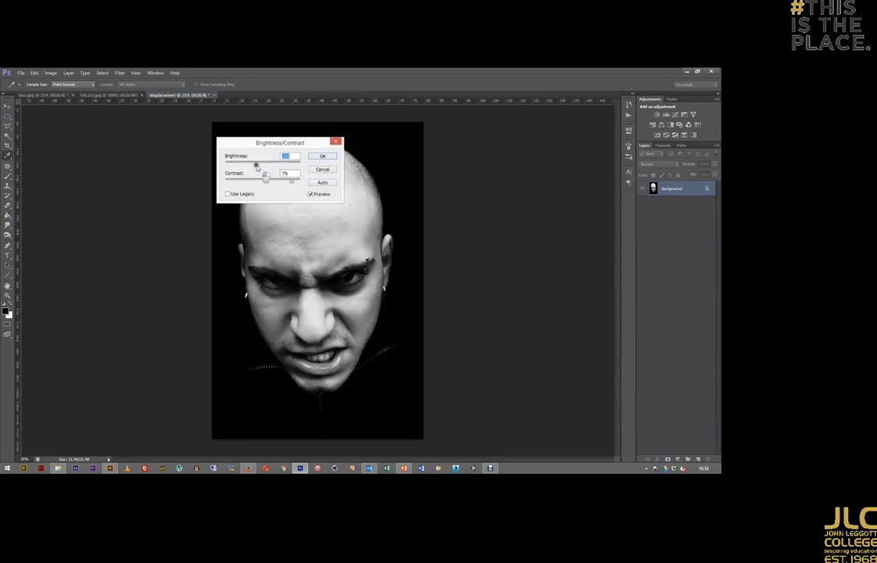
{"action": "left_click", "coordinate": [321, 155]}
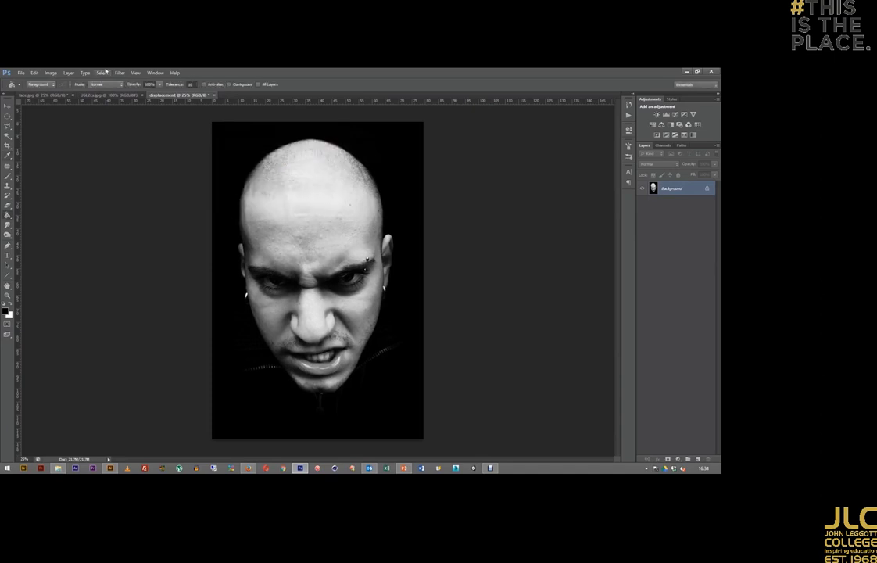
Step: Apply a Gaussian Blur of radius 2.4 pixels to the displacement portrait
{"action": "left_click", "coordinate": [110, 74]}
{"action": "mouse_move", "coordinate": [125, 149]}
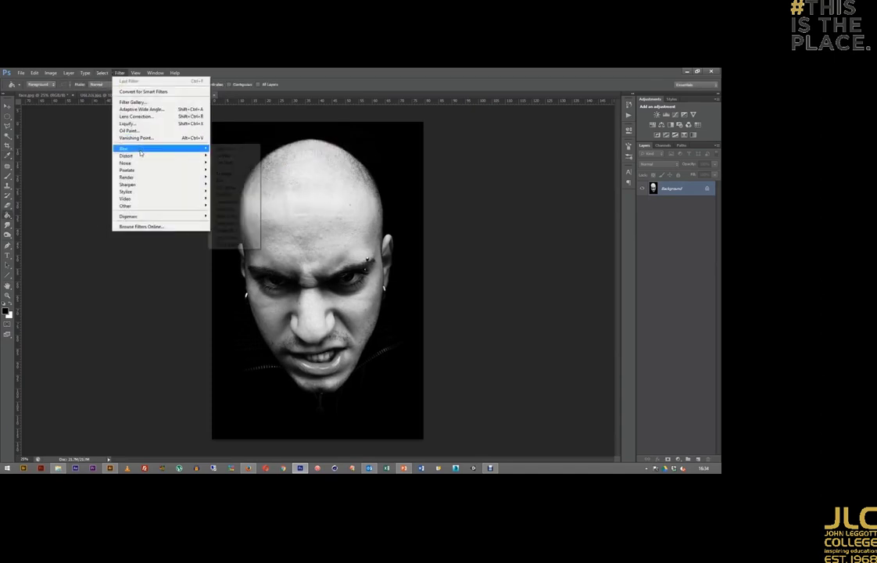
{"action": "left_click", "coordinate": [229, 202]}
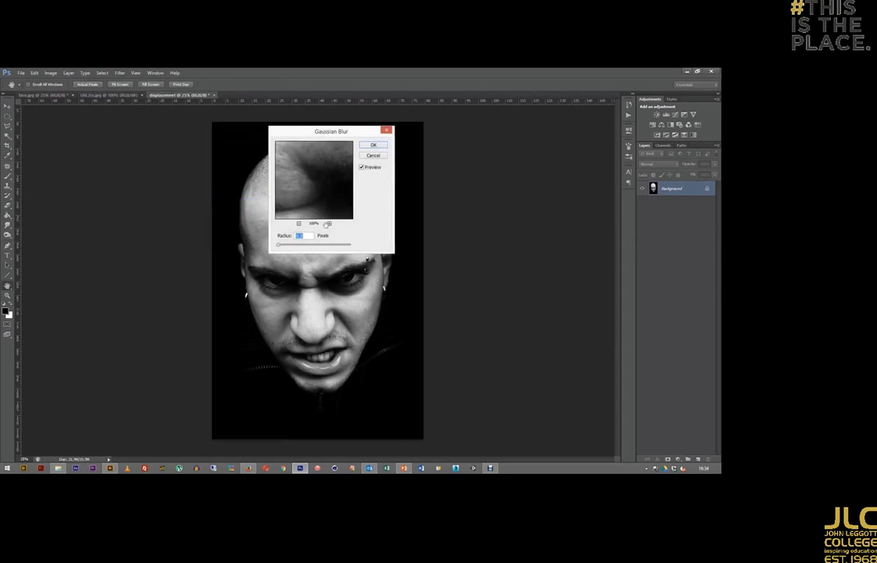
{"action": "left_click_drag", "start_coordinate": [326, 133], "coordinate": [475, 144]}
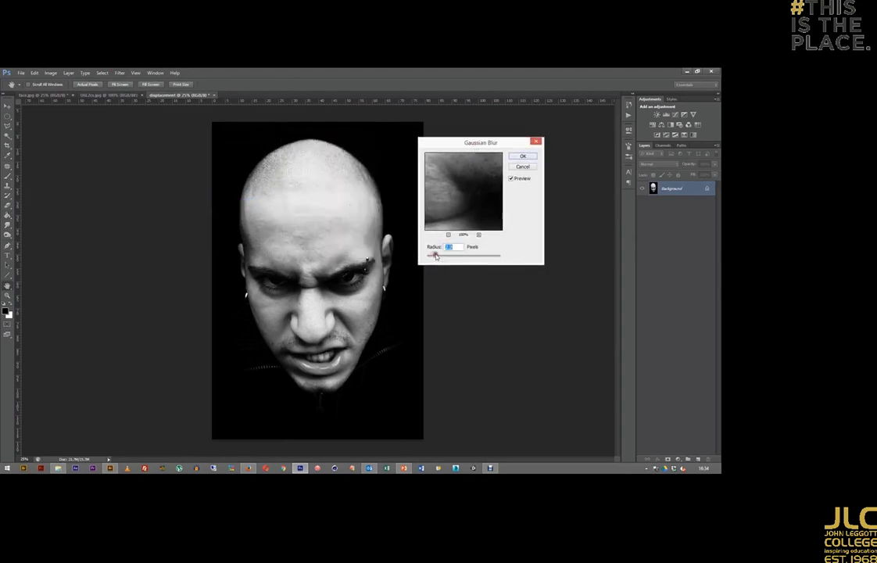
{"action": "left_click", "coordinate": [522, 157]}
Step: Save the document to the Desktop as displacement.psd
{"action": "left_click", "coordinate": [21, 73]}
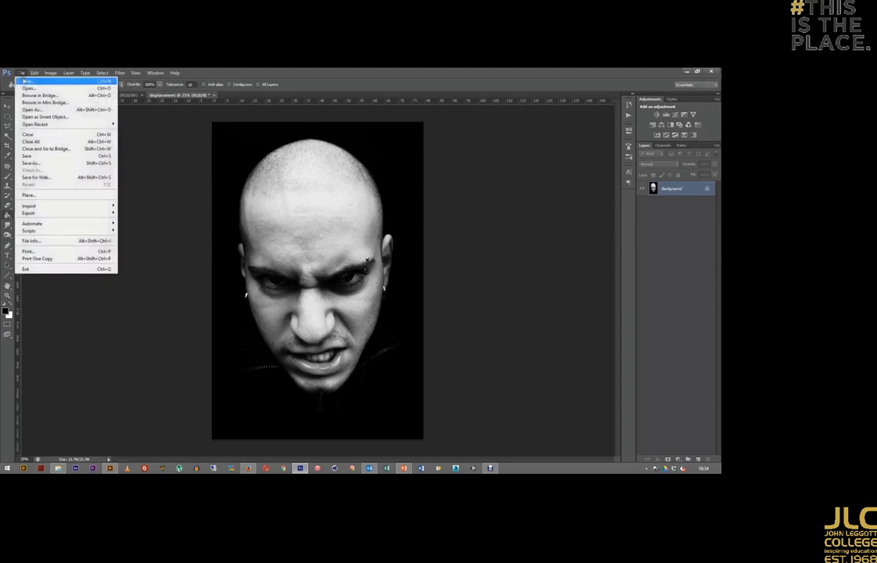
{"action": "left_click", "coordinate": [39, 145]}
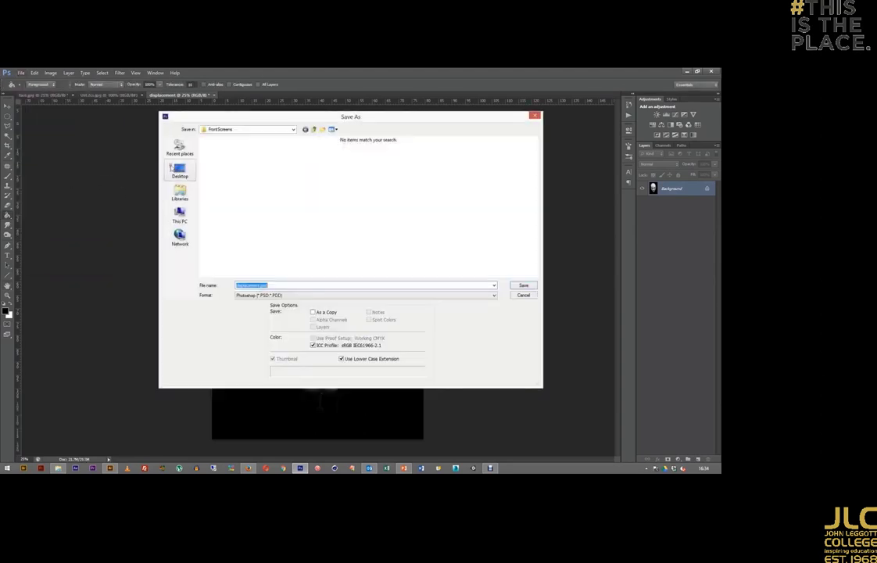
{"action": "left_click", "coordinate": [180, 171]}
{"action": "left_click", "coordinate": [525, 285]}
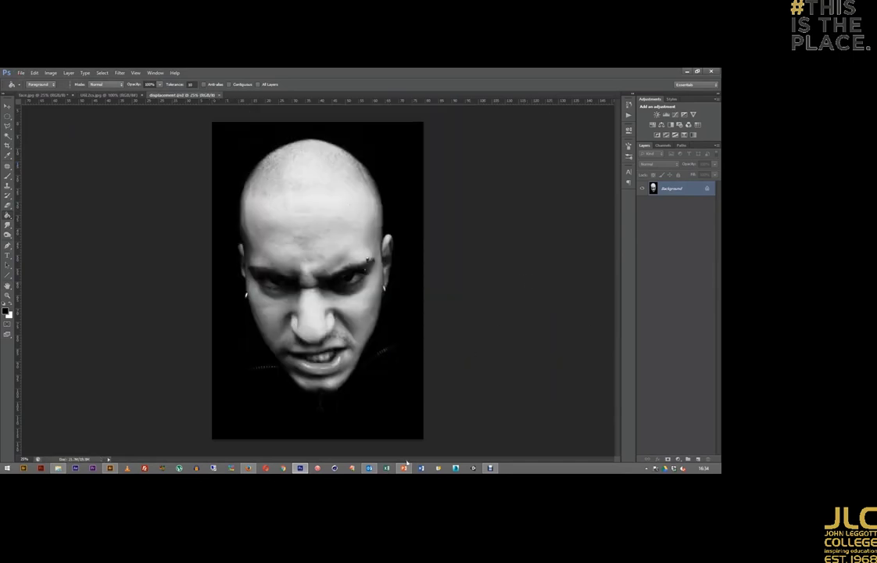
Step: Copy the skull artwork from the Illustrator sample sheet and return to Photoshop
{"action": "left_click", "coordinate": [109, 467]}
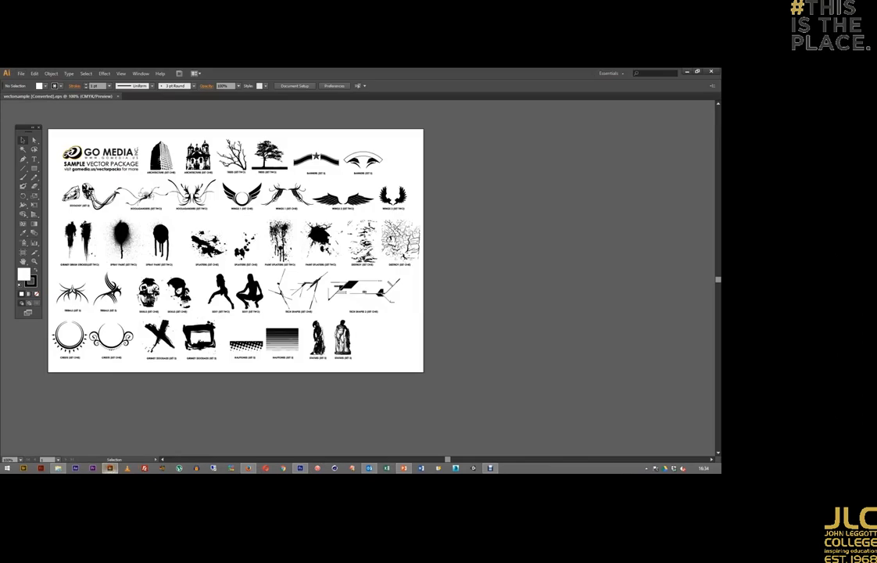
{"action": "left_click", "coordinate": [148, 292]}
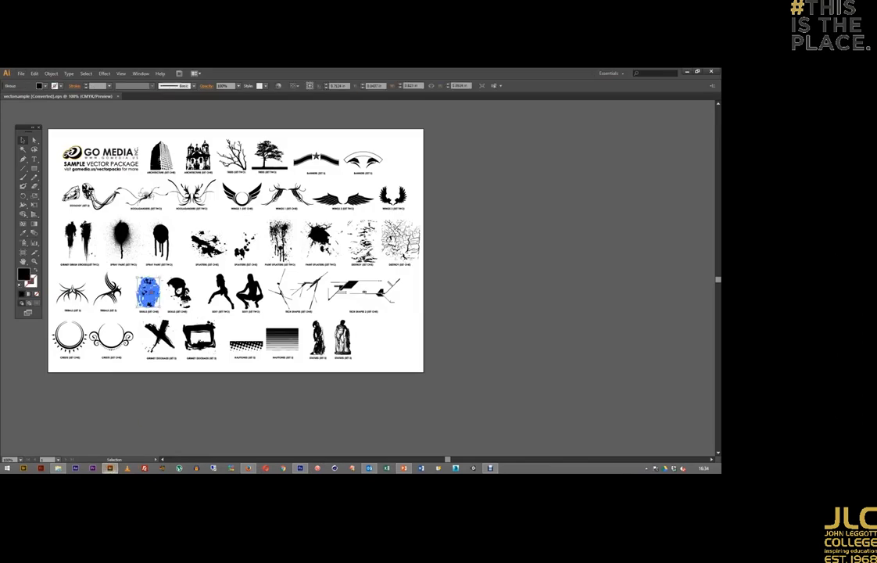
{"action": "key", "text": "a"}
{"action": "left_click", "coordinate": [299, 469]}
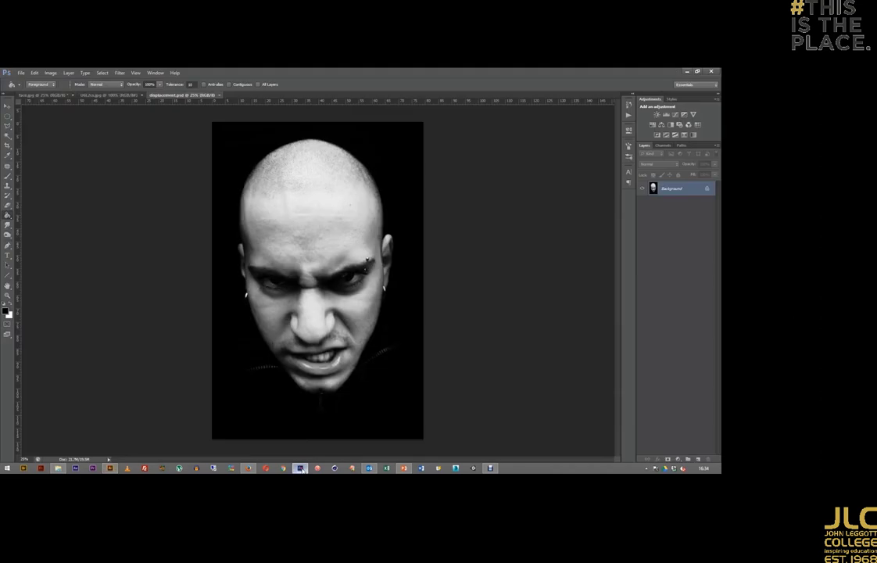
Step: Paste the skull as a smart object, enlarged and rotated clockwise across the forehead
{"action": "key", "text": "ctrl+v"}
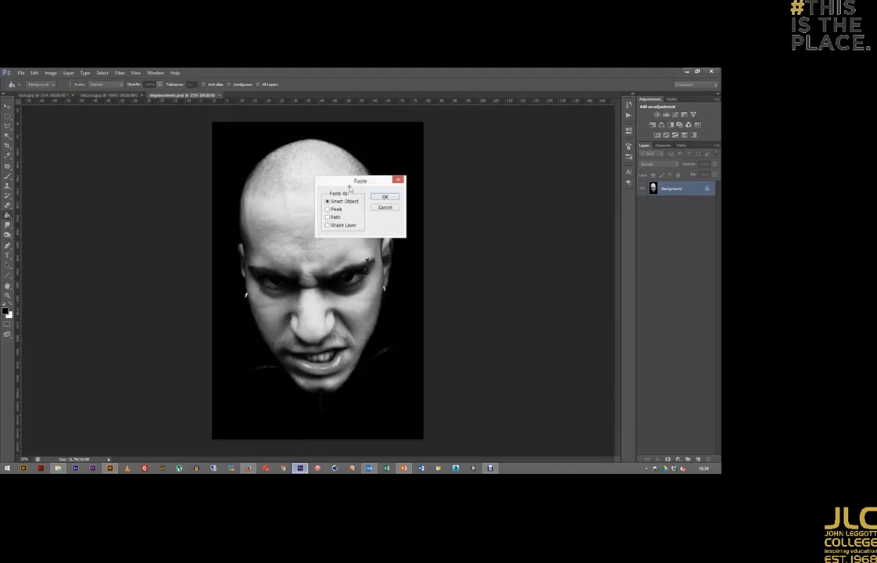
{"action": "left_click", "coordinate": [380, 197]}
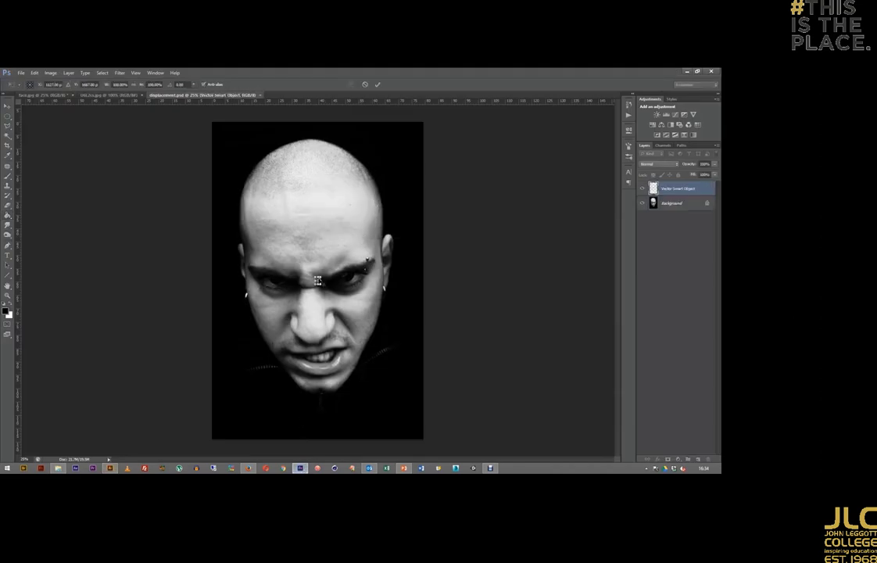
{"action": "left_click_drag", "start_coordinate": [322, 276], "coordinate": [406, 166]}
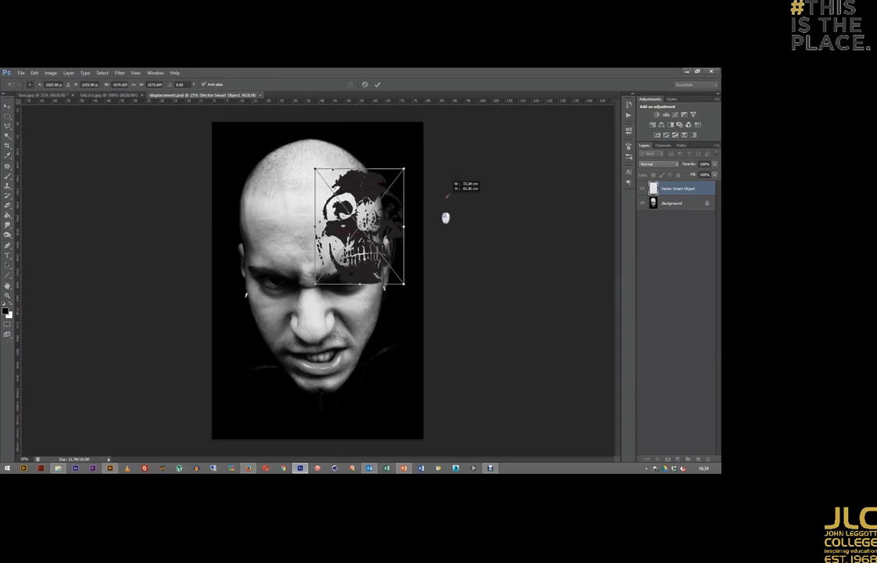
{"action": "left_click_drag", "start_coordinate": [359, 224], "coordinate": [332, 232]}
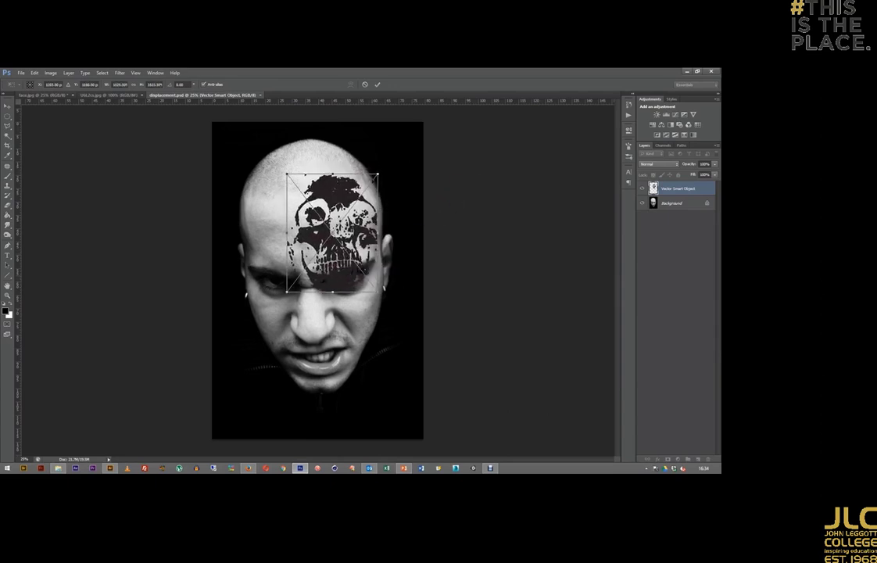
{"action": "left_click_drag", "start_coordinate": [379, 172], "coordinate": [392, 154]}
{"action": "left_click_drag", "start_coordinate": [357, 188], "coordinate": [358, 182]}
{"action": "mouse_move", "coordinate": [401, 147]}
{"action": "left_mouse_down"}
{"action": "mouse_move", "coordinate": [410, 156]}
{"action": "mouse_move", "coordinate": [398, 165]}
{"action": "mouse_move", "coordinate": [354, 174]}
{"action": "left_mouse_up"}
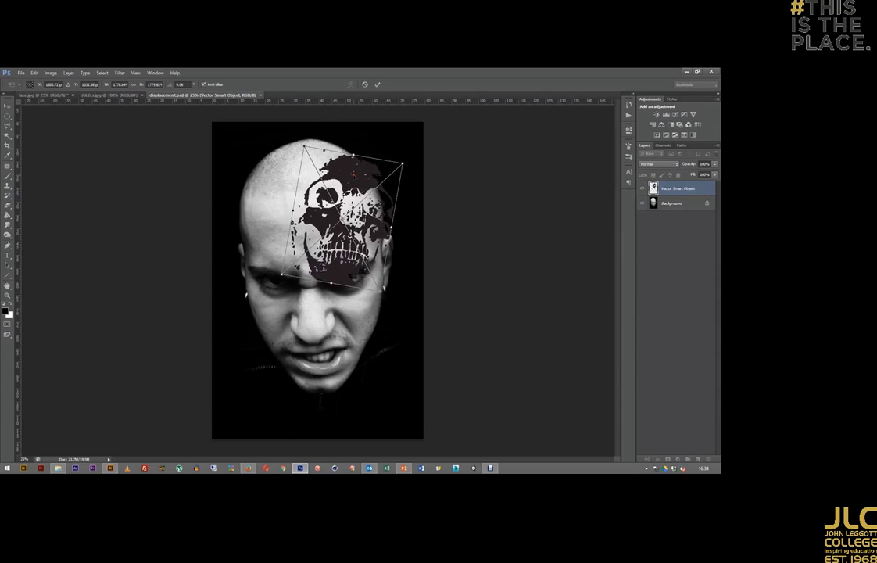
{"action": "key", "text": "Return"}
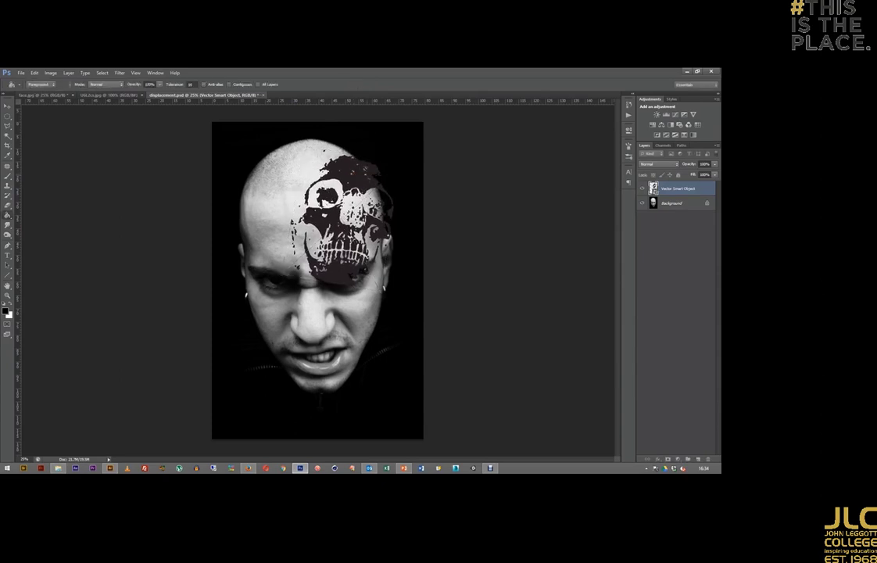
Step: Displace the skull at 15 horizontal and 15 vertical scale using displacement.psd as the map
{"action": "right_click", "coordinate": [667, 197]}
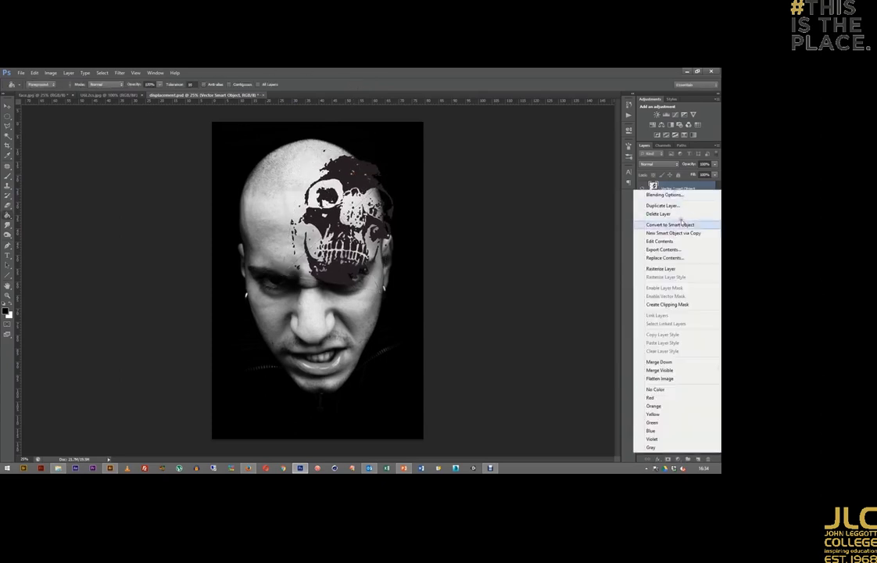
{"action": "left_click", "coordinate": [669, 271]}
{"action": "left_click", "coordinate": [118, 72]}
{"action": "mouse_move", "coordinate": [127, 155]}
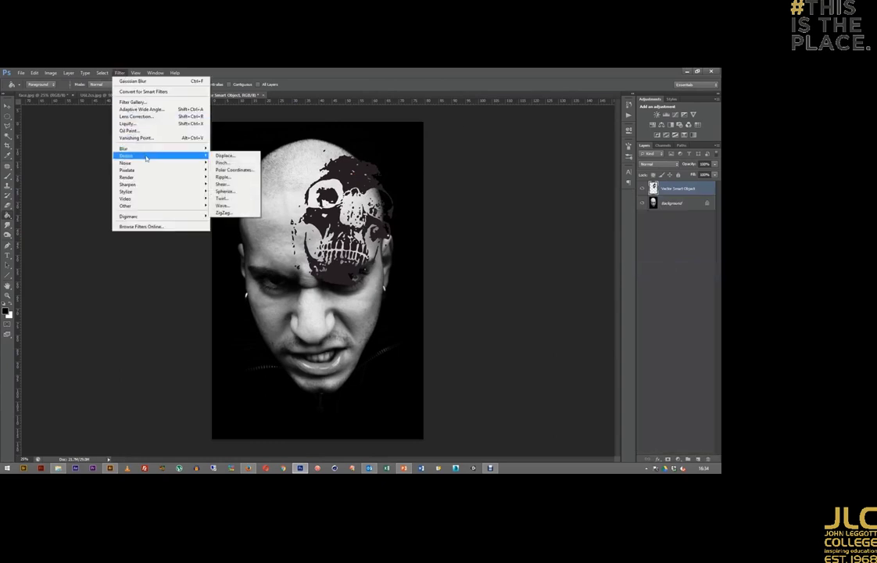
{"action": "left_click", "coordinate": [226, 156]}
{"action": "type", "text": "15"}
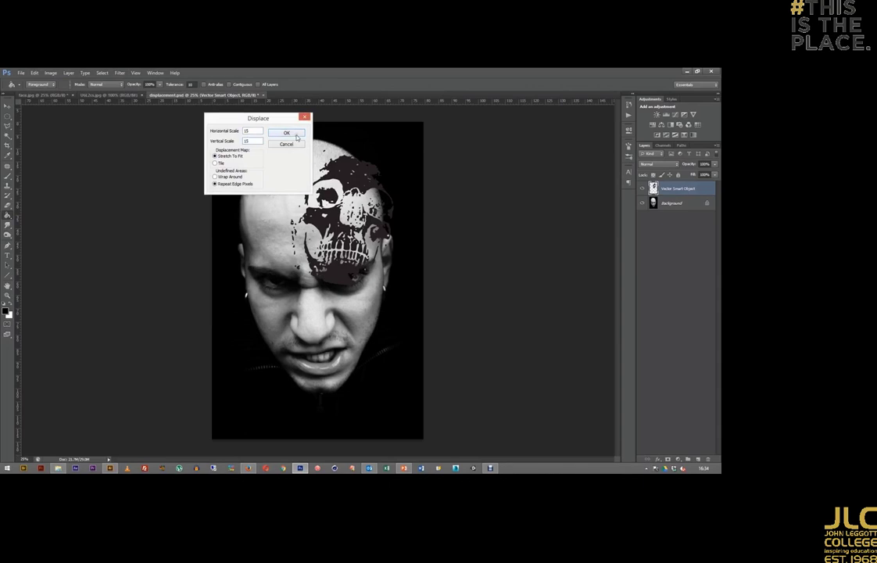
{"action": "left_click", "coordinate": [286, 133]}
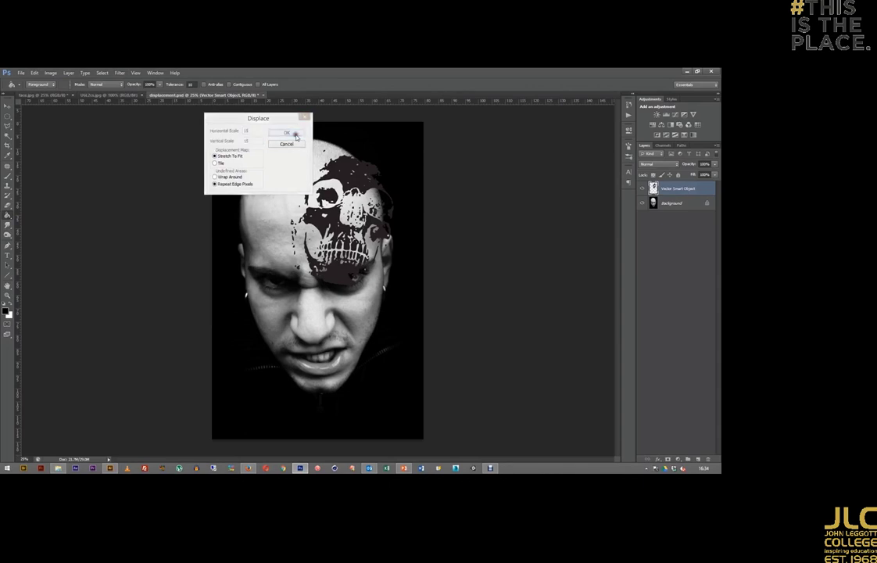
{"action": "left_click", "coordinate": [318, 176]}
{"action": "double_click", "coordinate": [317, 175]}
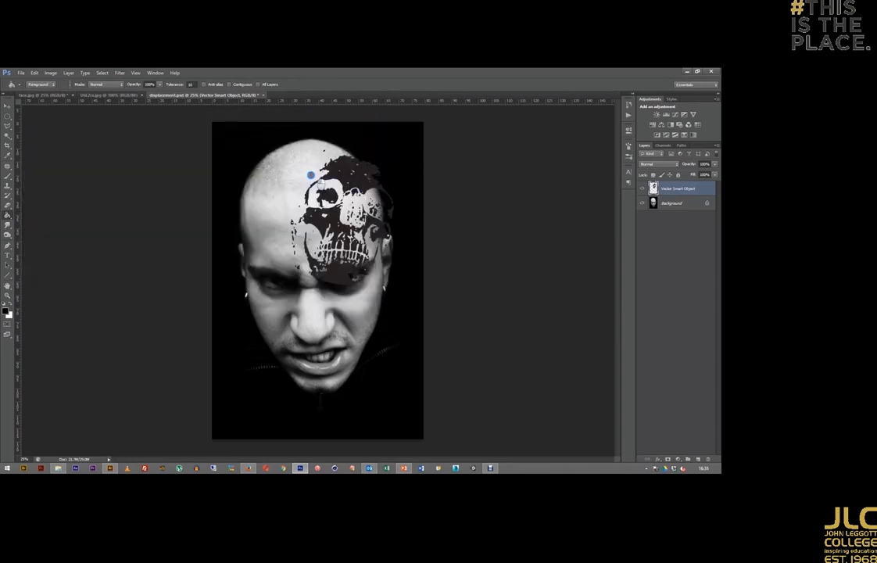
{"action": "left_click", "coordinate": [658, 164]}
Step: Add a layer mask to the skull layer, set blending back to Normal, and view at 100%
{"action": "left_click", "coordinate": [653, 264]}
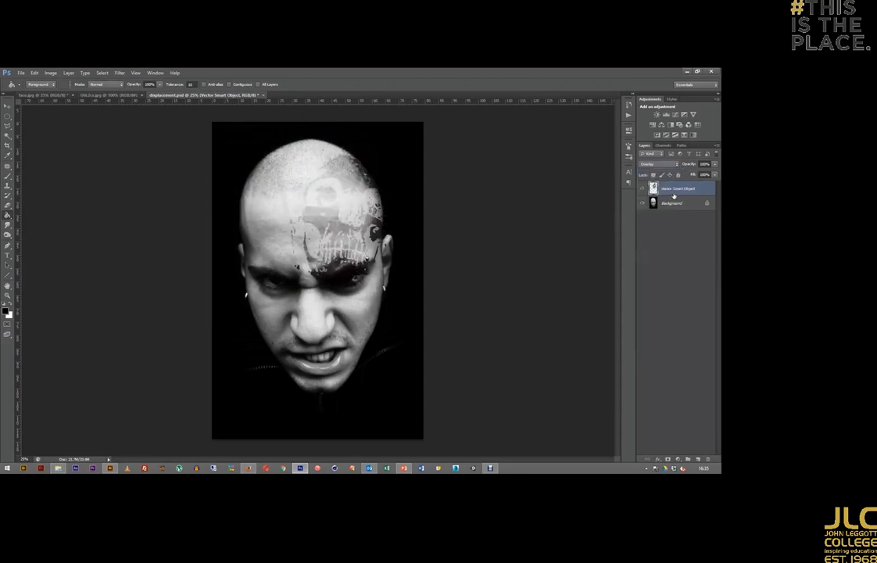
{"action": "left_click", "coordinate": [668, 459]}
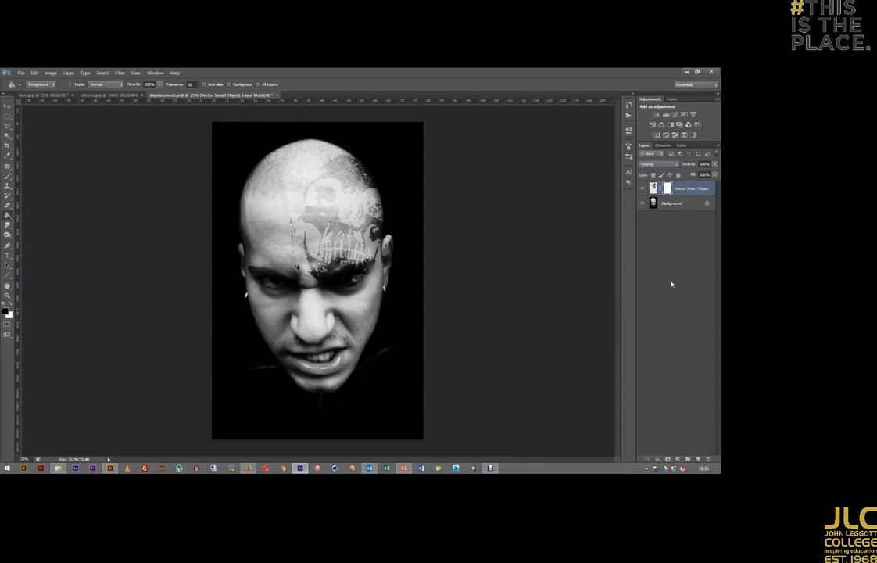
{"action": "left_click", "coordinate": [658, 167]}
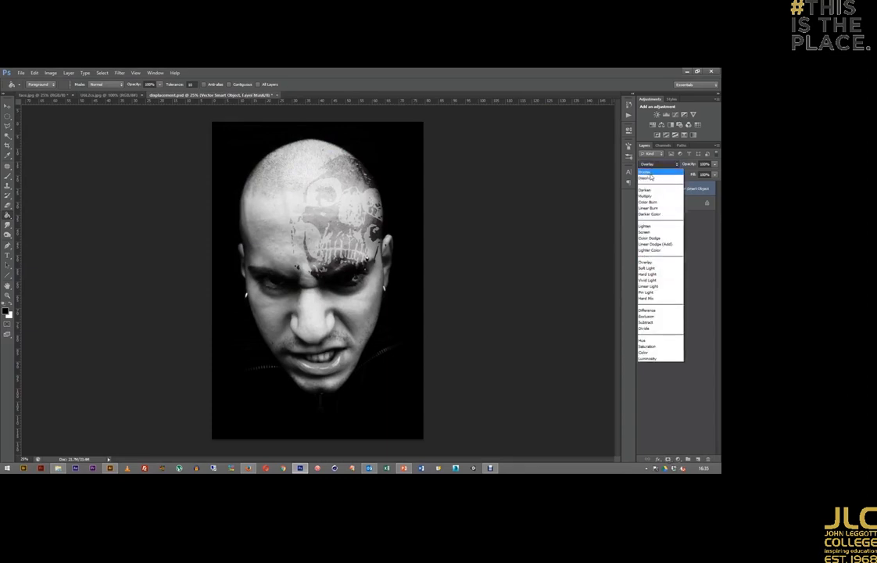
{"action": "left_click", "coordinate": [653, 171]}
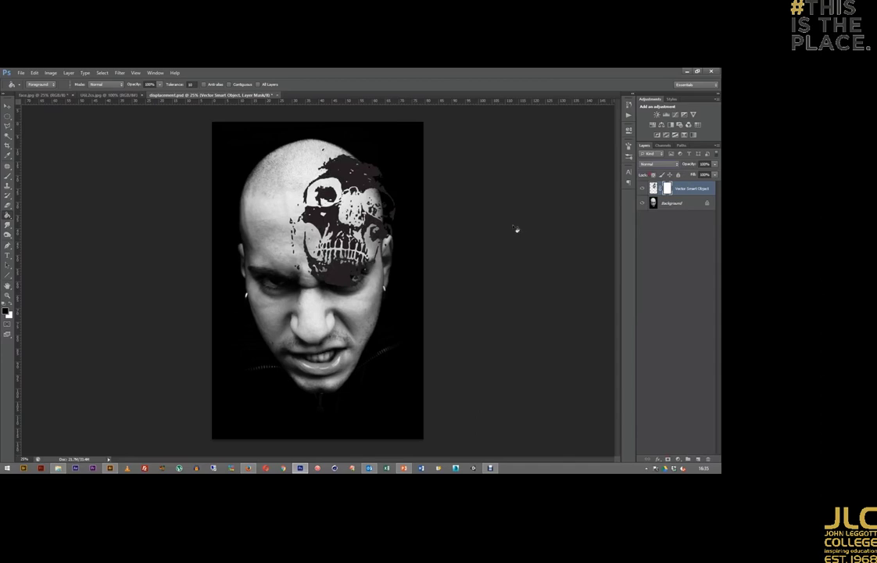
{"action": "key", "text": "ctrl+minus"}
{"action": "key", "text": "ctrl+plus"}
{"action": "key", "text": "ctrl+plus"}
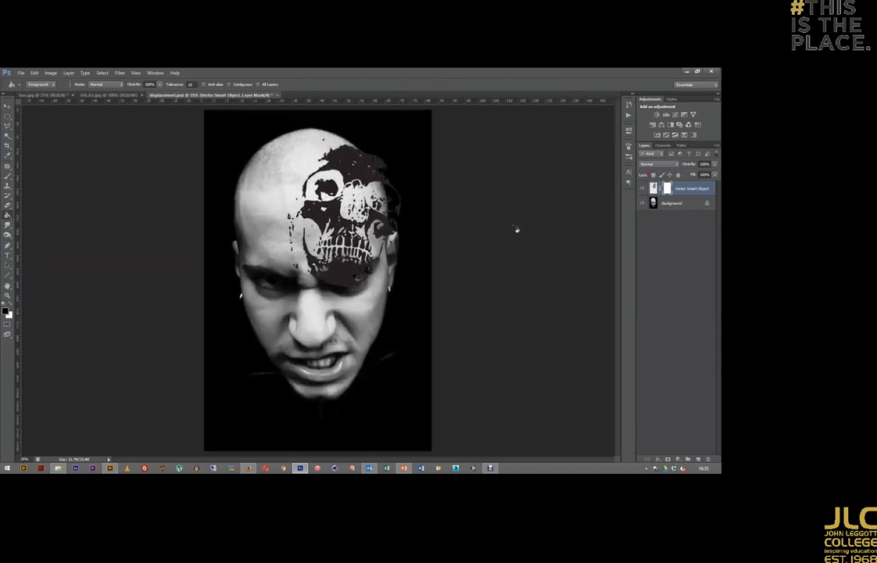
{"action": "key", "text": "ctrl+plus"}
{"action": "key", "text": "ctrl+plus"}
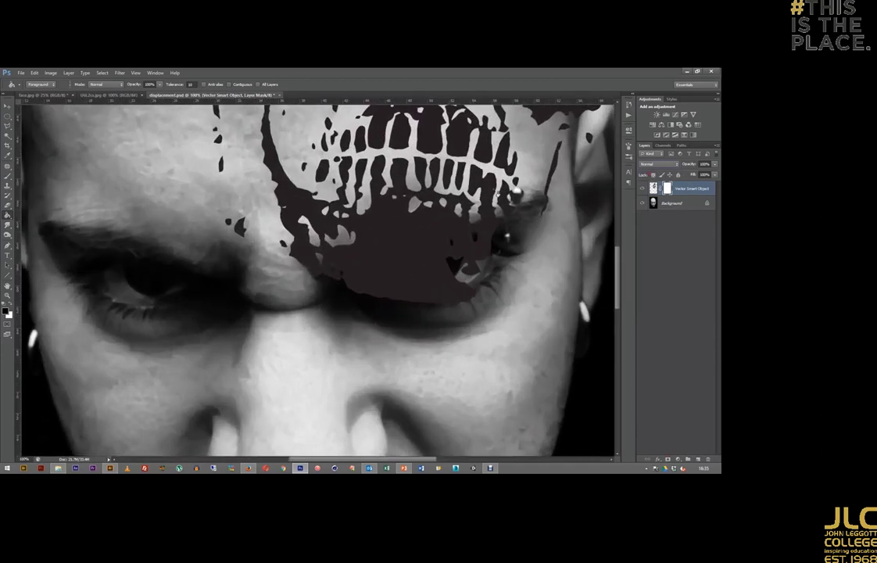
Step: Brush black on the skull mask over the eye and eyebrow, then white above the brow
{"action": "left_click", "coordinate": [6, 179]}
{"action": "mouse_move", "coordinate": [428, 272]}
{"action": "left_mouse_down"}
{"action": "mouse_move", "coordinate": [458, 238]}
{"action": "mouse_move", "coordinate": [513, 211]}
{"action": "mouse_move", "coordinate": [500, 233]}
{"action": "mouse_move", "coordinate": [374, 260]}
{"action": "mouse_move", "coordinate": [386, 254]}
{"action": "mouse_move", "coordinate": [308, 250]}
{"action": "mouse_move", "coordinate": [534, 212]}
{"action": "left_mouse_up"}
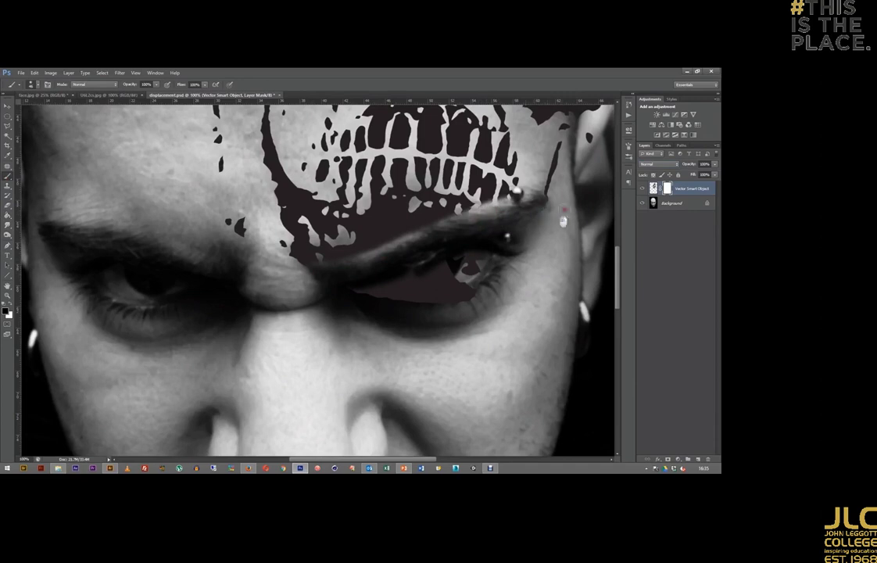
{"action": "mouse_move", "coordinate": [364, 293]}
{"action": "left_mouse_down"}
{"action": "mouse_move", "coordinate": [391, 266]}
{"action": "mouse_move", "coordinate": [368, 298]}
{"action": "mouse_move", "coordinate": [426, 270]}
{"action": "mouse_move", "coordinate": [411, 289]}
{"action": "left_mouse_up"}
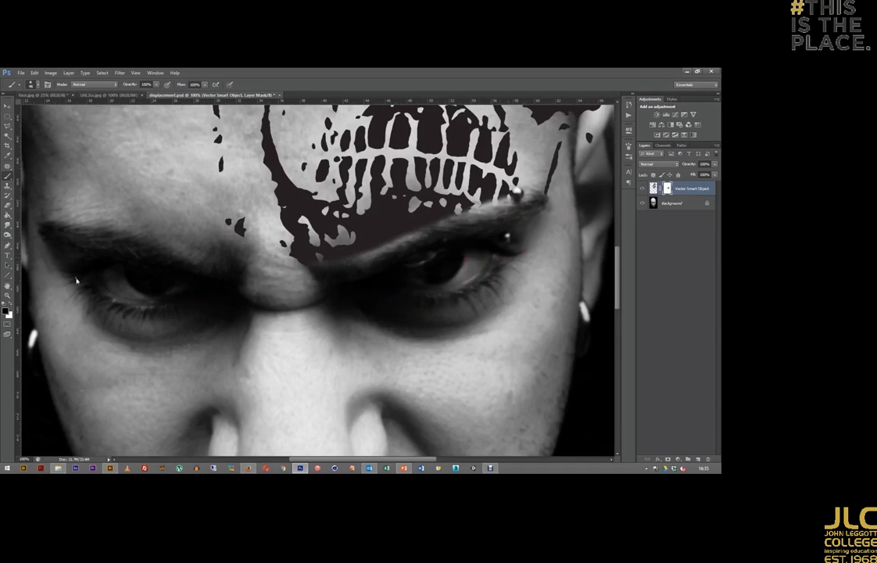
{"action": "left_click", "coordinate": [11, 305]}
{"action": "mouse_move", "coordinate": [311, 255]}
{"action": "left_mouse_down"}
{"action": "mouse_move", "coordinate": [367, 254]}
{"action": "mouse_move", "coordinate": [516, 194]}
{"action": "left_mouse_up"}
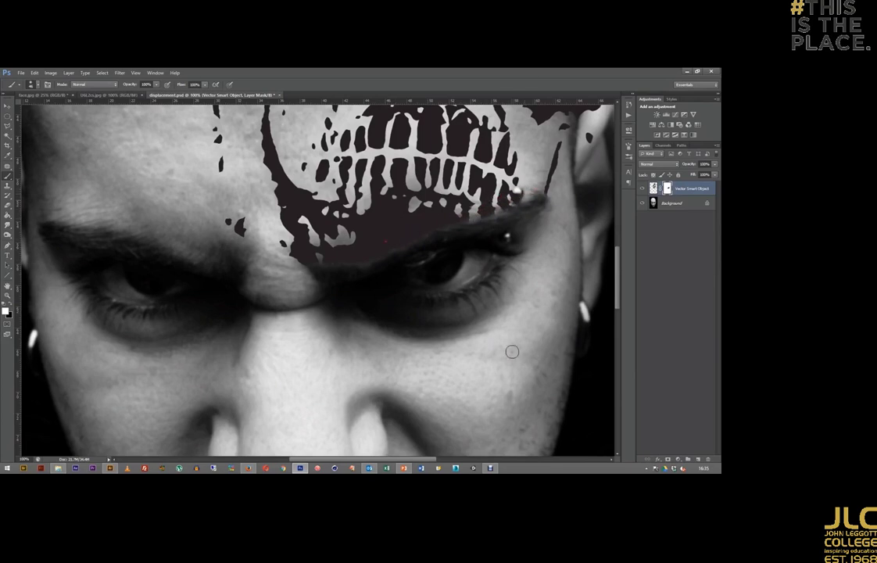
{"action": "left_click_drag", "start_coordinate": [618, 302], "coordinate": [616, 271]}
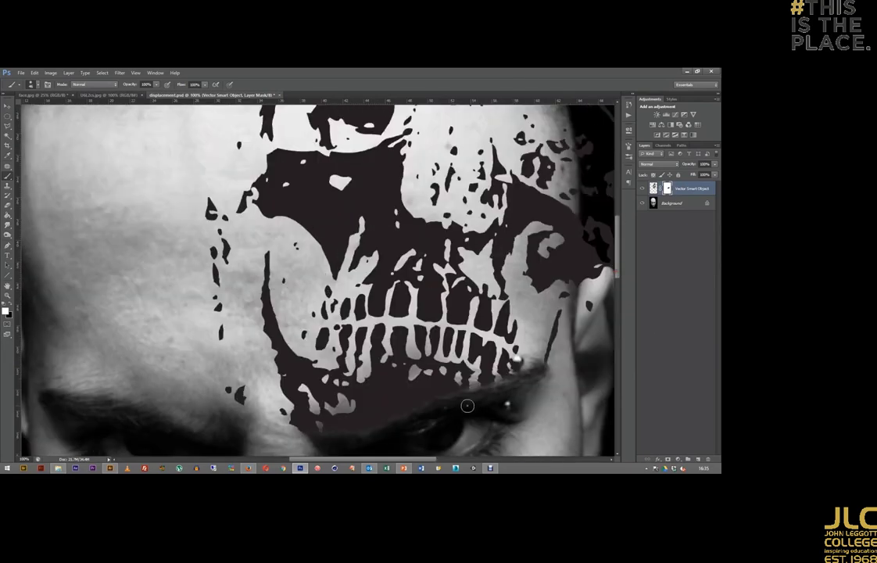
Step: Mask the skull off the ear and the grey halo along the head's right edge
{"action": "left_click_drag", "start_coordinate": [413, 460], "coordinate": [446, 455]}
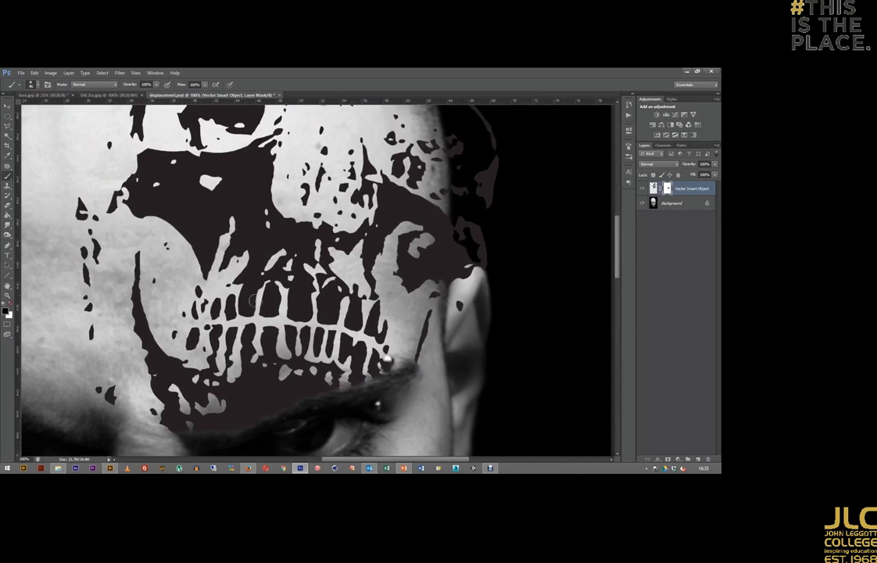
{"action": "mouse_move", "coordinate": [460, 202]}
{"action": "left_mouse_down"}
{"action": "mouse_move", "coordinate": [456, 327]}
{"action": "mouse_move", "coordinate": [487, 260]}
{"action": "mouse_move", "coordinate": [456, 154]}
{"action": "mouse_move", "coordinate": [498, 168]}
{"action": "left_mouse_up"}
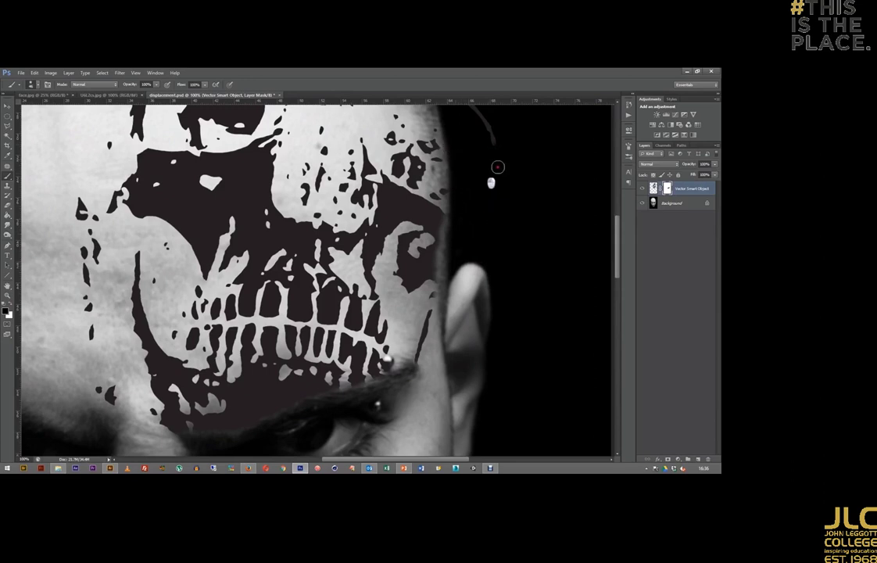
{"action": "scroll", "coordinate": [618, 258], "scroll_direction": "up", "scroll_amount": 3}
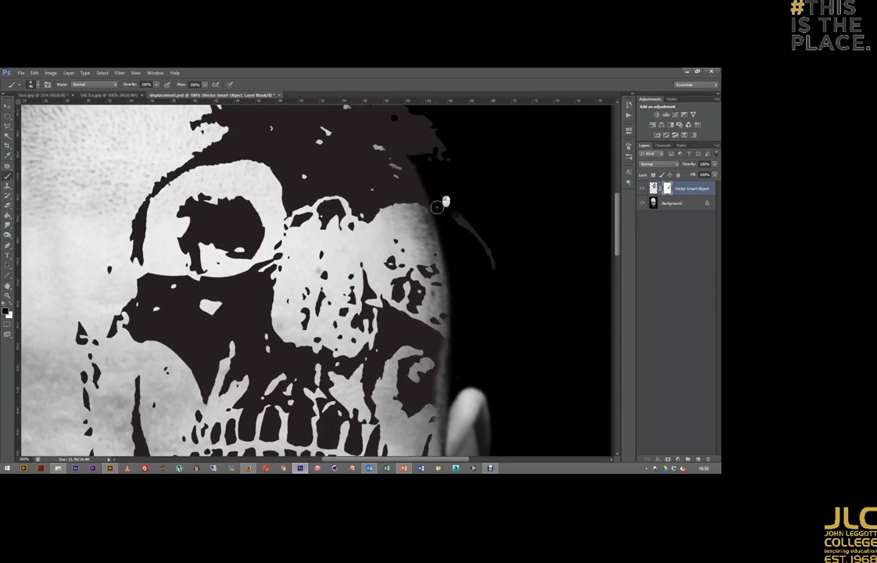
{"action": "left_click_drag", "start_coordinate": [445, 186], "coordinate": [479, 254]}
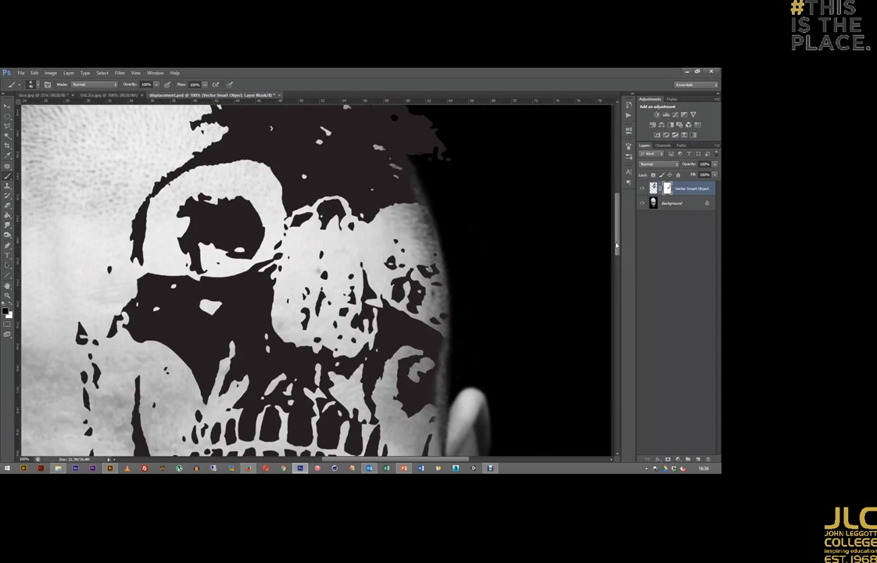
{"action": "scroll", "coordinate": [617, 245], "scroll_direction": "up", "scroll_amount": 2}
{"action": "scroll", "coordinate": [613, 239], "scroll_direction": "up", "scroll_amount": 1}
{"action": "mouse_move", "coordinate": [322, 155]}
{"action": "left_mouse_down"}
{"action": "mouse_move", "coordinate": [400, 195]}
{"action": "mouse_move", "coordinate": [412, 211]}
{"action": "mouse_move", "coordinate": [390, 194]}
{"action": "left_mouse_up"}
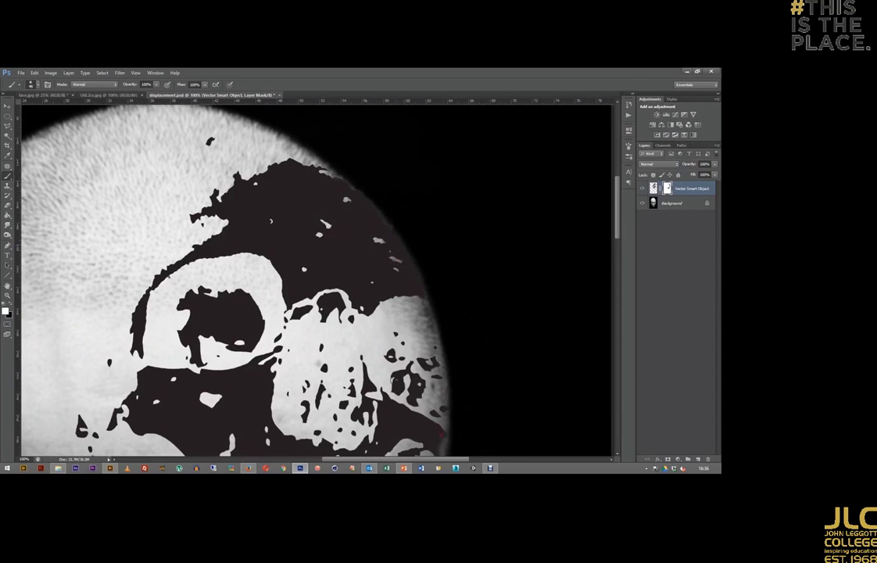
Step: Hide the skull strip between face and ear and touch up the head edge
{"action": "scroll", "coordinate": [442, 432], "scroll_direction": "down", "scroll_amount": 5}
{"action": "left_click_drag", "start_coordinate": [435, 344], "coordinate": [442, 328]}
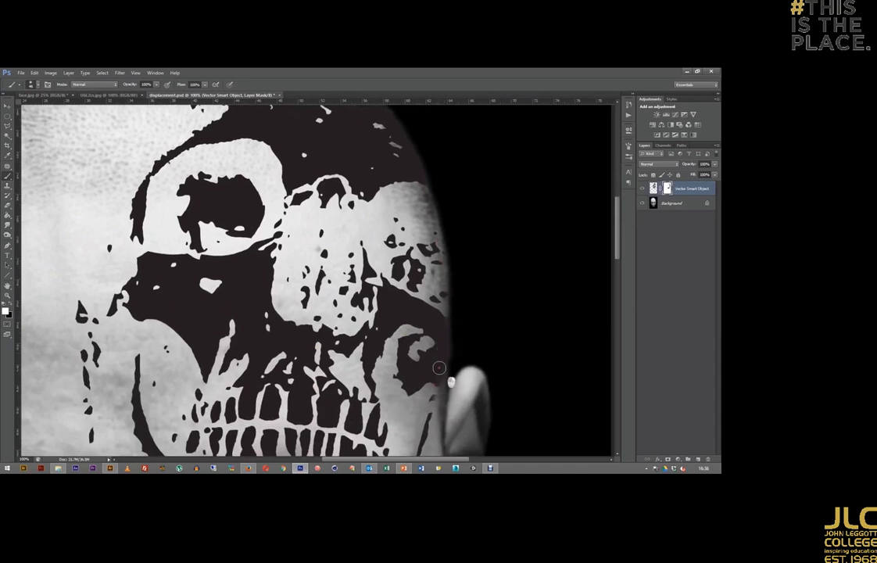
{"action": "left_click_drag", "start_coordinate": [438, 371], "coordinate": [435, 345]}
{"action": "scroll", "coordinate": [391, 309], "scroll_direction": "down", "scroll_amount": 3}
{"action": "scroll", "coordinate": [415, 335], "scroll_direction": "down", "scroll_amount": 3}
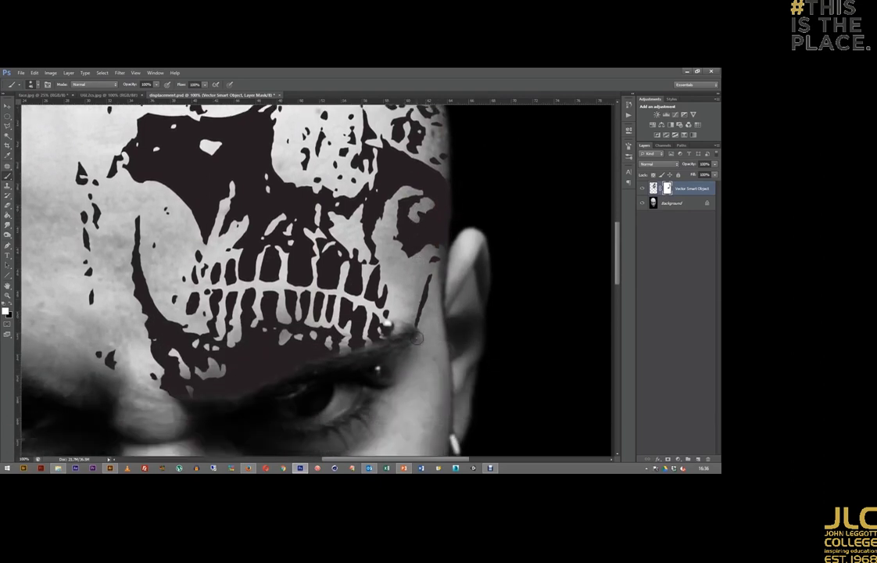
{"action": "scroll", "coordinate": [416, 337], "scroll_direction": "down", "scroll_amount": 1}
{"action": "scroll", "coordinate": [415, 337], "scroll_direction": "down", "scroll_amount": 1}
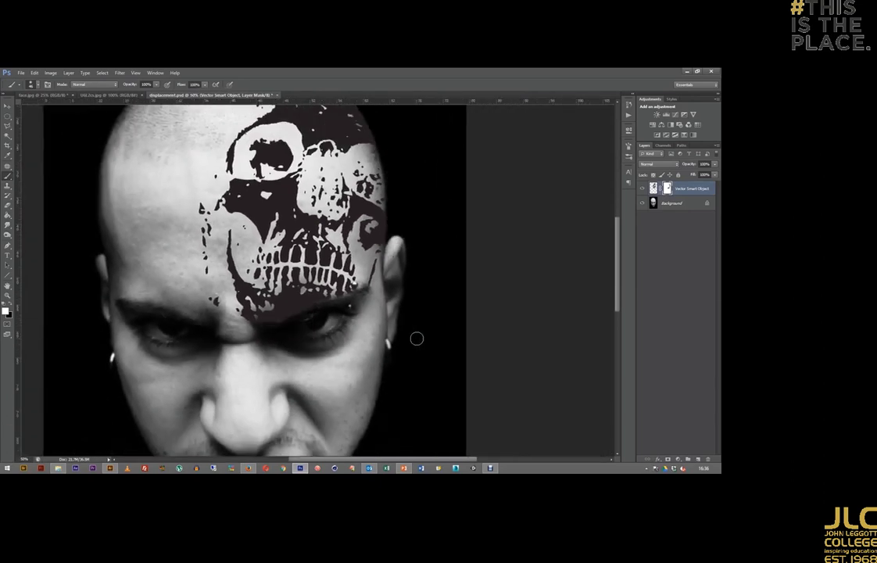
{"action": "scroll", "coordinate": [415, 337], "scroll_direction": "down", "scroll_amount": 1}
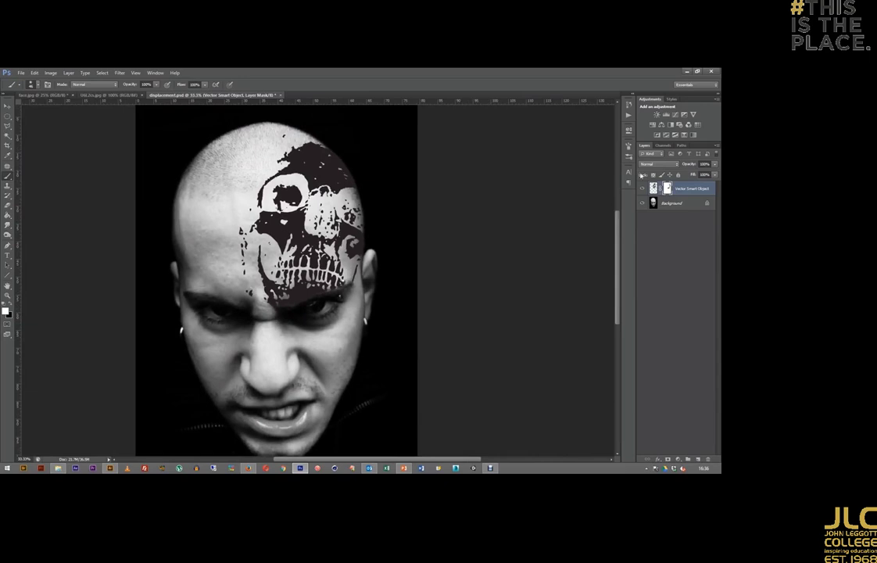
Step: Set the skull layer to Overlay, then duplicate it and give the copy 50% opacity
{"action": "left_click", "coordinate": [657, 164]}
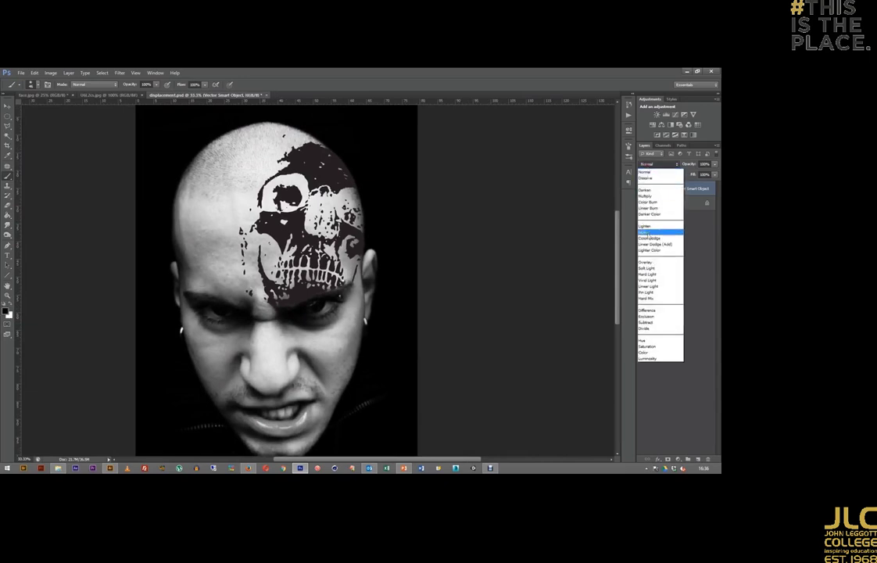
{"action": "left_click", "coordinate": [646, 262]}
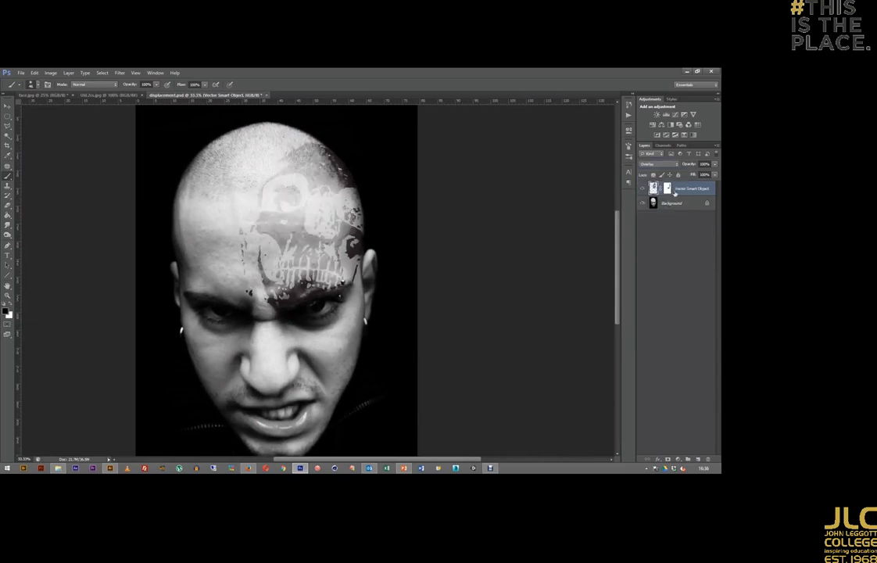
{"action": "right_click", "coordinate": [675, 192]}
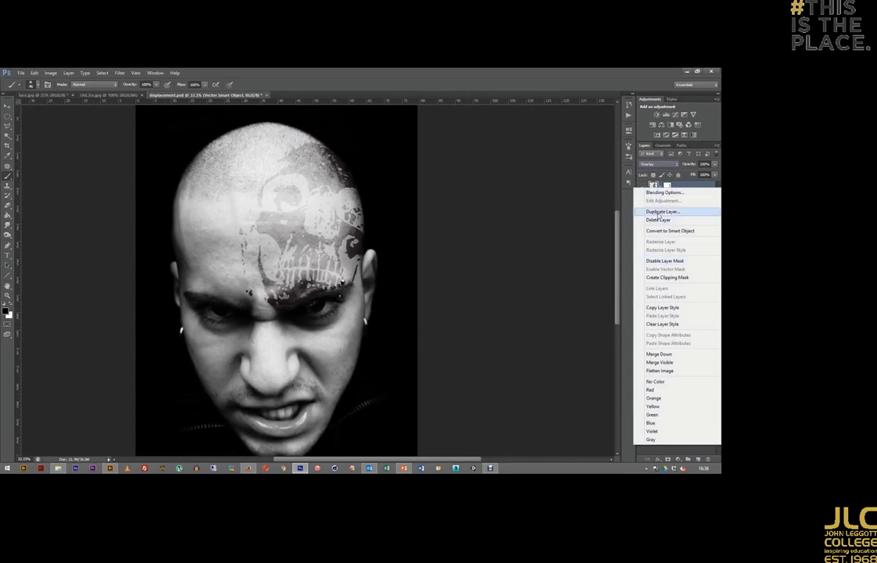
{"action": "left_click", "coordinate": [659, 212]}
{"action": "left_click", "coordinate": [319, 125]}
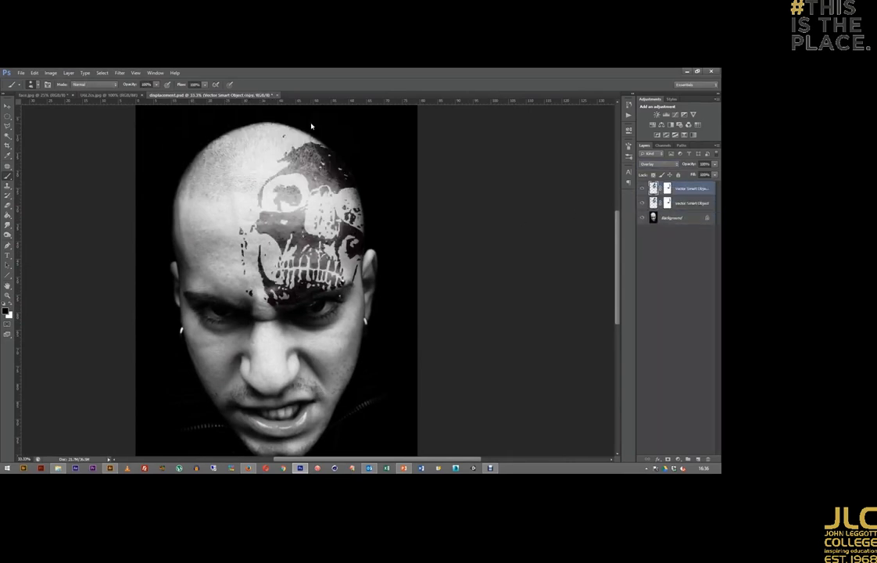
{"action": "left_click", "coordinate": [714, 166]}
{"action": "left_click_drag", "start_coordinate": [714, 175], "coordinate": [701, 175]}
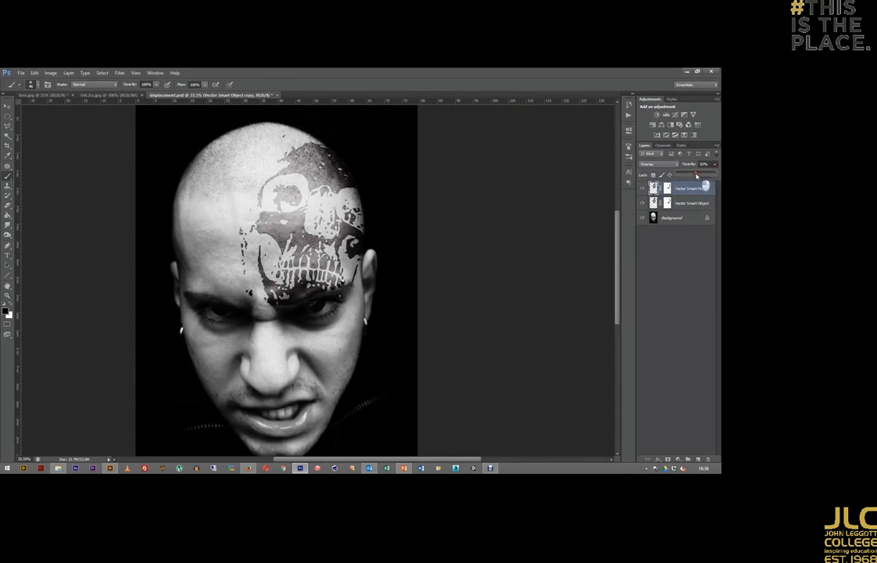
Step: View the portrait at Actual Pixels, then zoom out to see the whole face
{"action": "left_click", "coordinate": [135, 73]}
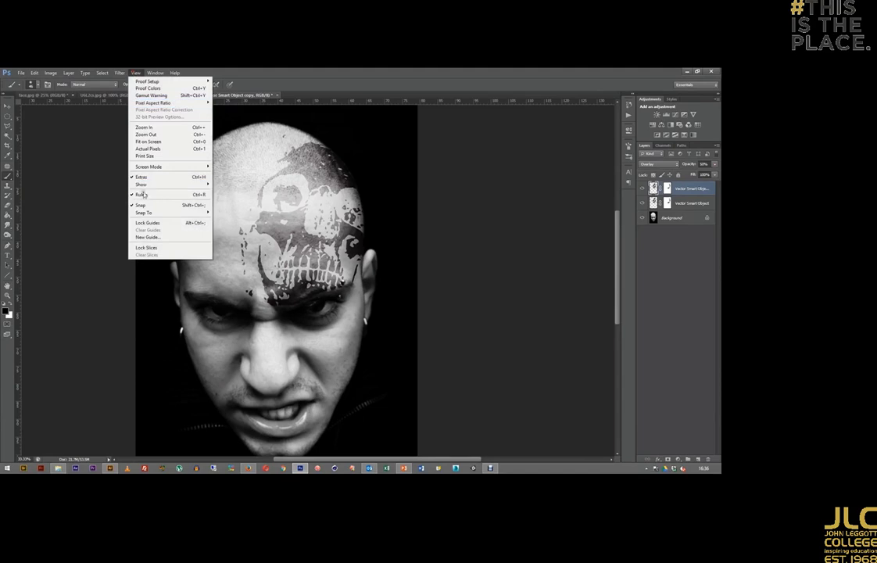
{"action": "left_click", "coordinate": [149, 149]}
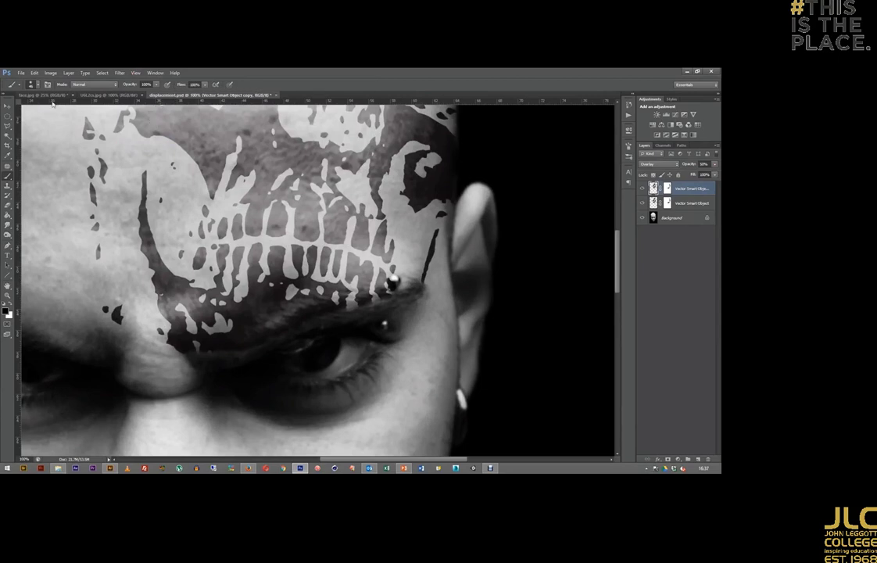
{"action": "scroll", "coordinate": [235, 274], "scroll_direction": "down", "scroll_amount": 2}
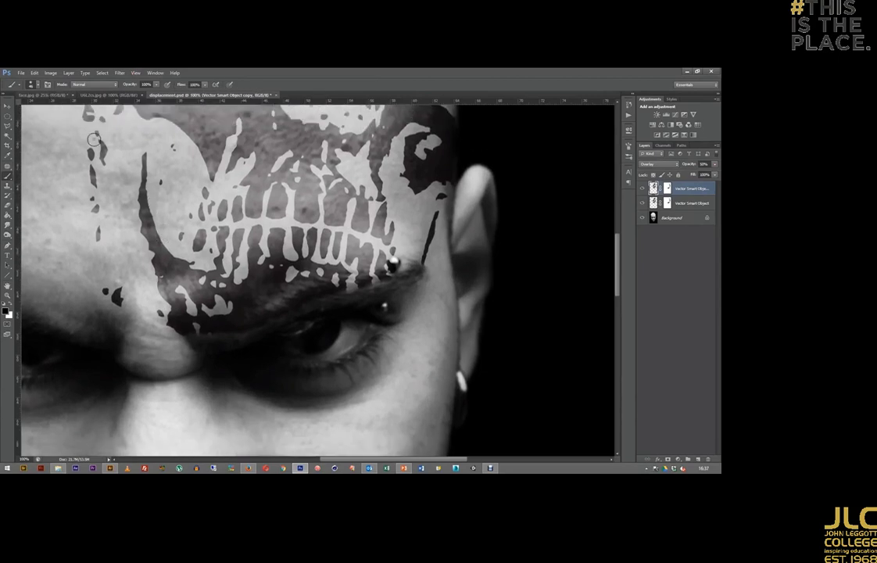
{"action": "key", "text": "ctrl+minus"}
{"action": "key", "text": "ctrl+minus"}
{"action": "key", "text": "ctrl+minus"}
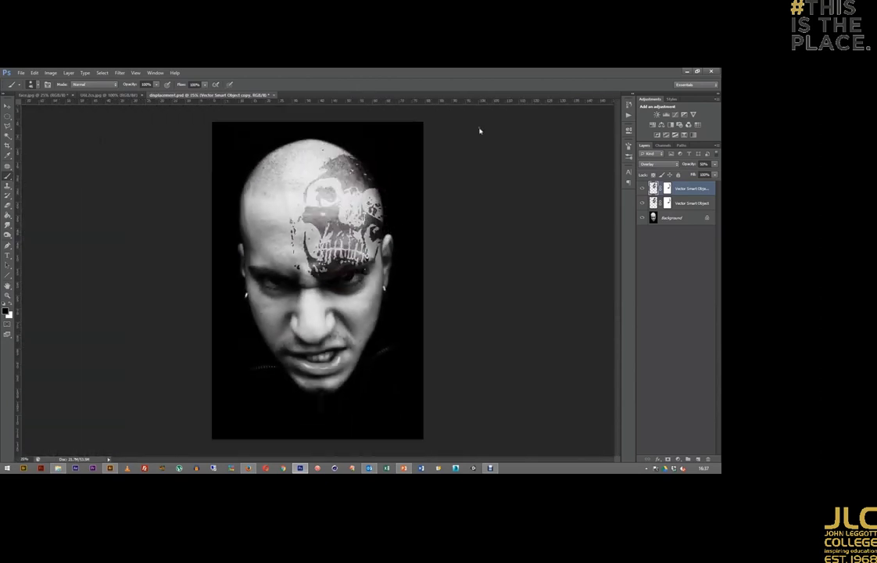
Step: Copy the plain face.jpg photo below both skull layers, hiding the skulls and original background
{"action": "left_click", "coordinate": [25, 95]}
{"action": "left_click", "coordinate": [7, 105]}
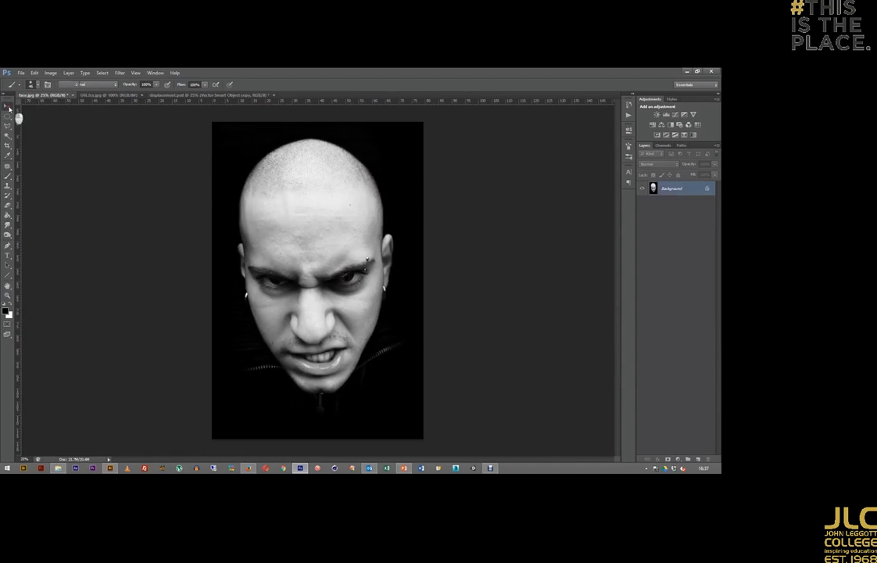
{"action": "mouse_move", "coordinate": [260, 204]}
{"action": "left_mouse_down"}
{"action": "mouse_move", "coordinate": [229, 104]}
{"action": "mouse_move", "coordinate": [255, 182]}
{"action": "left_mouse_up"}
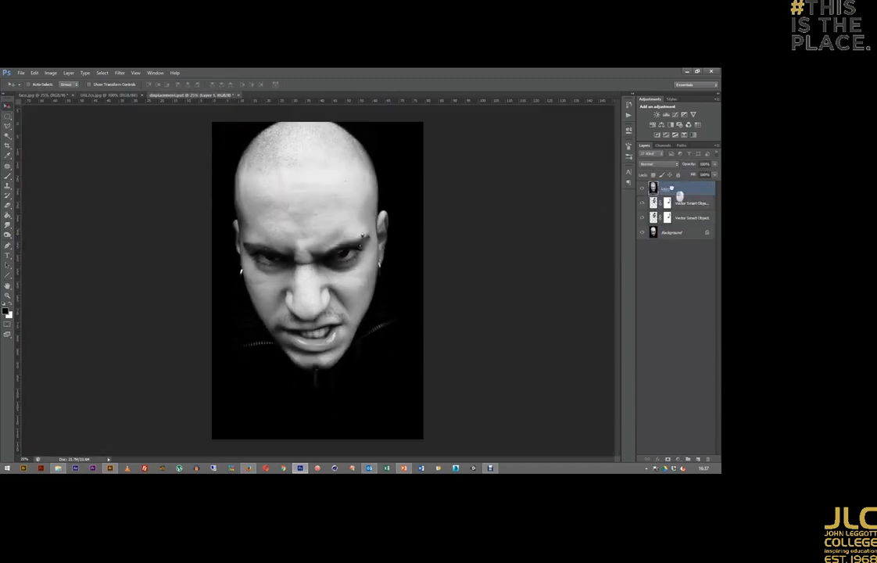
{"action": "left_click_drag", "start_coordinate": [679, 195], "coordinate": [675, 224]}
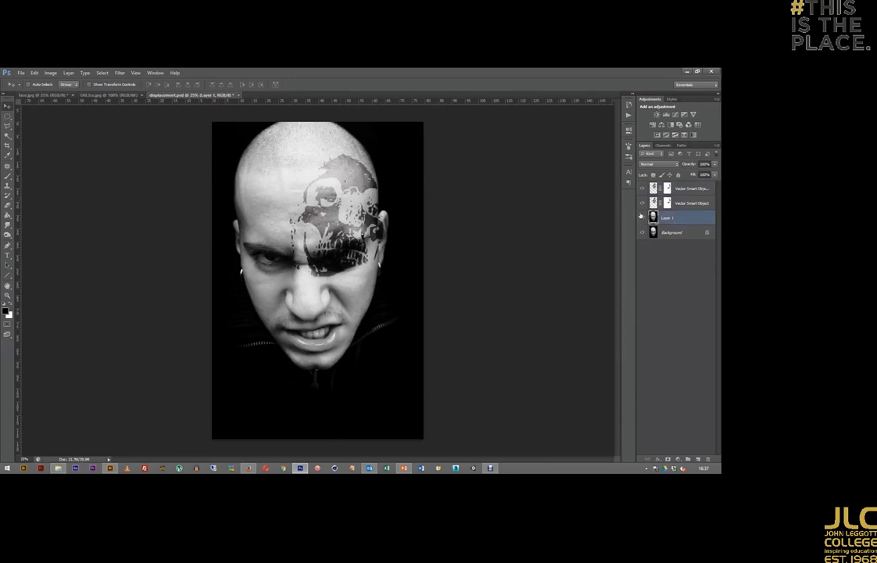
{"action": "left_click", "coordinate": [641, 217], "text": "alt"}
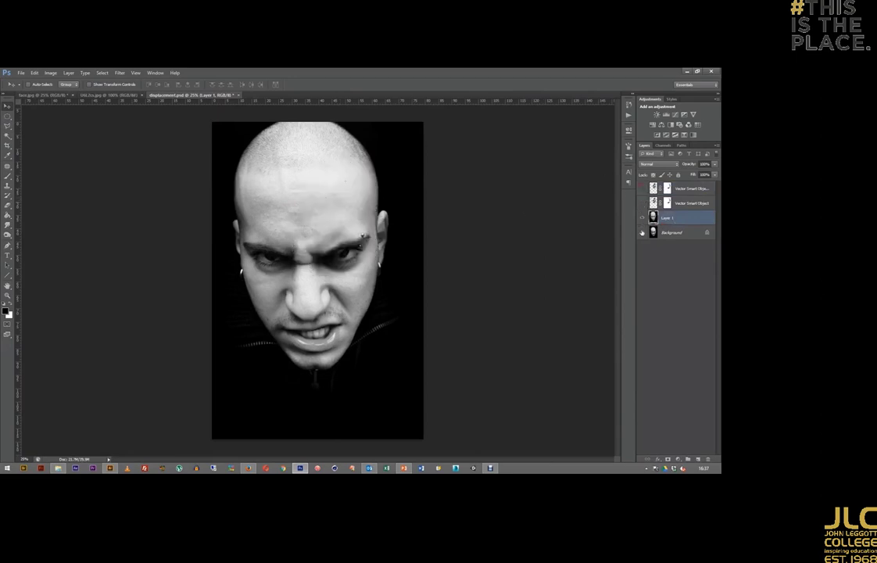
{"action": "left_click", "coordinate": [642, 232]}
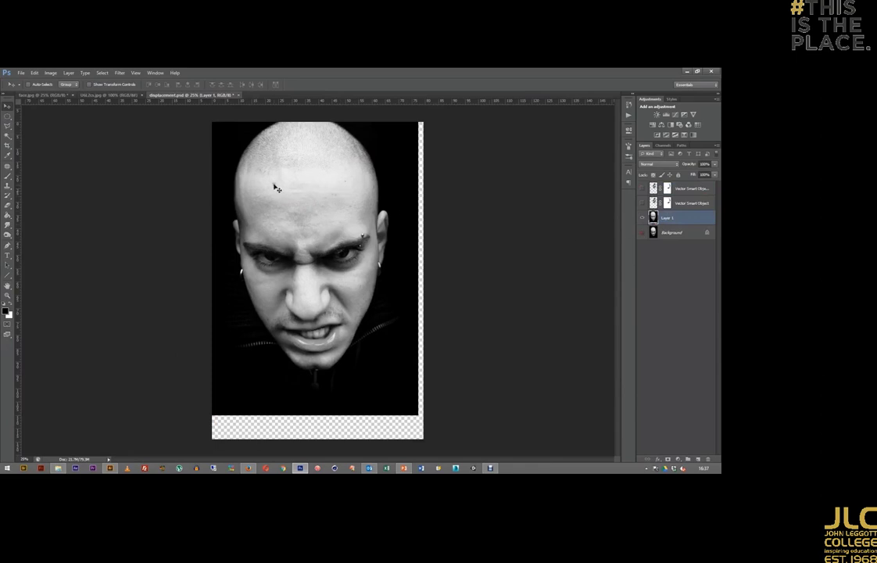
Step: Reposition the face photo to fill the canvas, toggling its visibility to compare
{"action": "left_click_drag", "start_coordinate": [276, 188], "coordinate": [276, 211]}
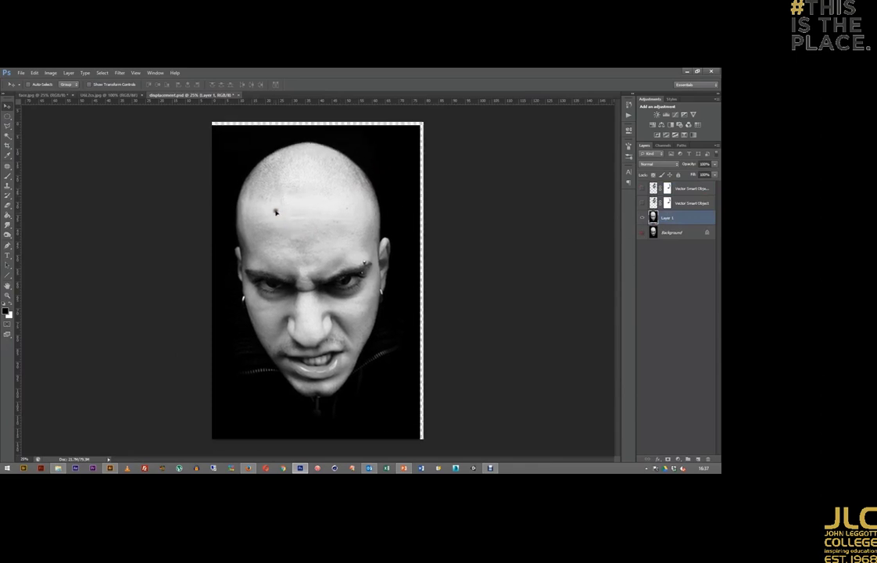
{"action": "key", "text": "Right"}
{"action": "key", "text": "Right"}
{"action": "key", "text": "Right"}
{"action": "key", "text": "Right"}
{"action": "key", "text": "Up"}
{"action": "key", "text": "Up"}
{"action": "key", "text": "Up"}
{"action": "key", "text": "Up"}
{"action": "key", "text": "Up"}
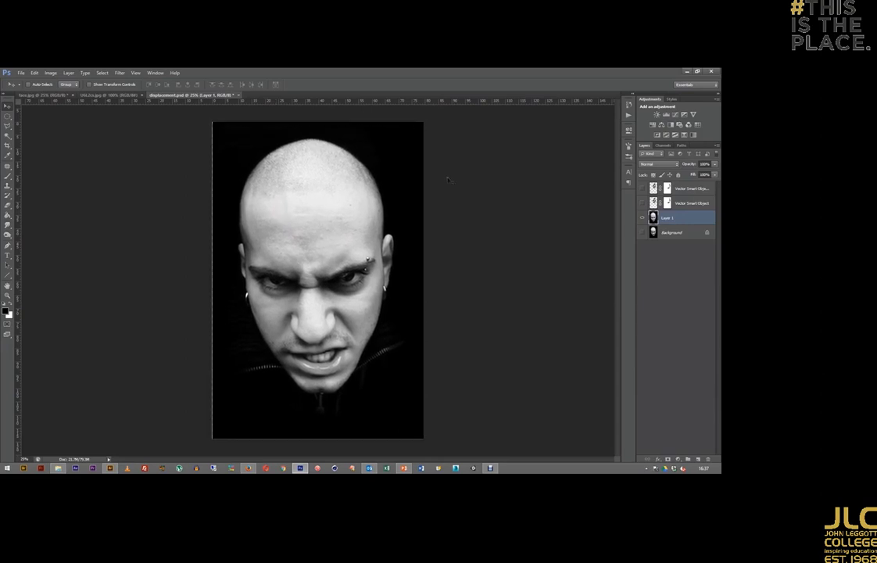
{"action": "left_click", "coordinate": [642, 218]}
{"action": "left_click", "coordinate": [642, 218]}
{"action": "left_click", "coordinate": [642, 218]}
{"action": "left_click", "coordinate": [642, 218]}
{"action": "left_click", "coordinate": [642, 218]}
{"action": "left_click", "coordinate": [642, 218]}
{"action": "left_click", "coordinate": [642, 218]}
{"action": "left_click", "coordinate": [642, 218]}
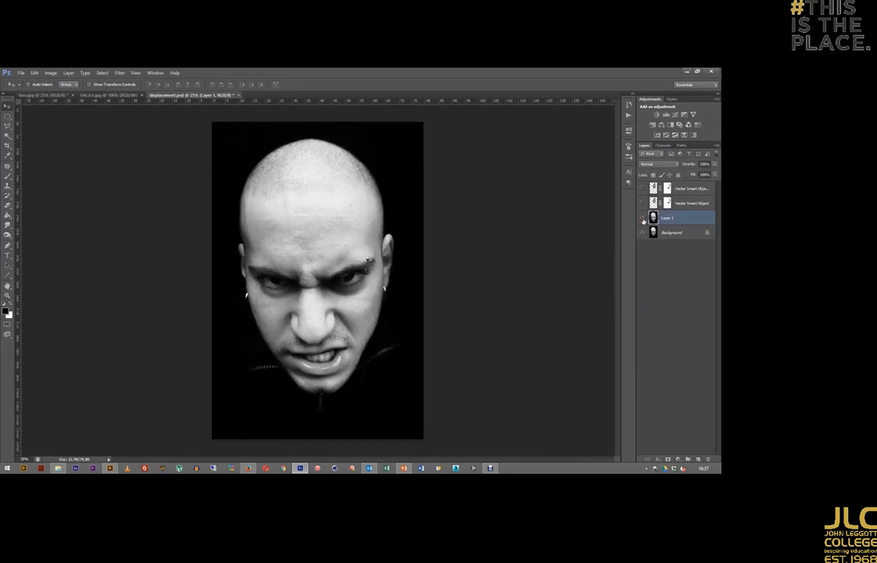
Step: Show the skull on the forehead, delete the Background layer, and switch to Illustrator
{"action": "left_click", "coordinate": [643, 188]}
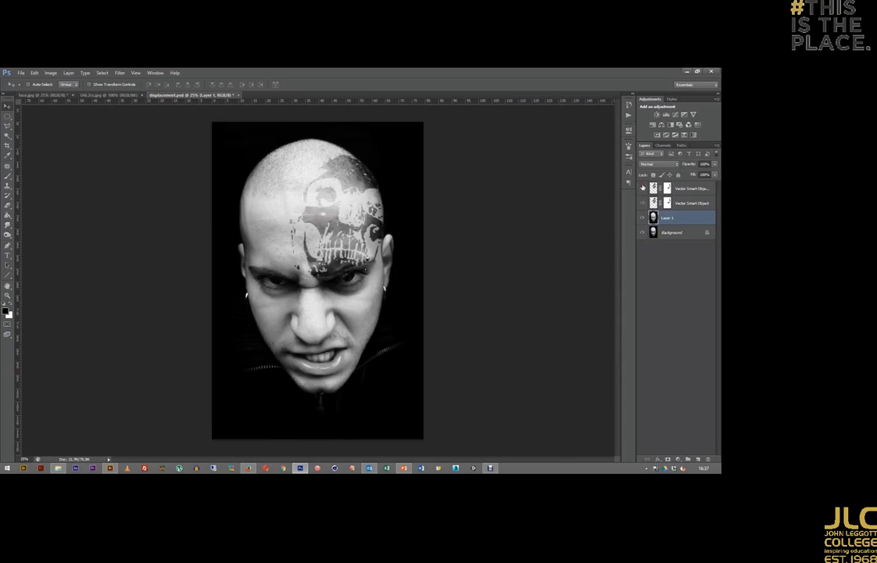
{"action": "left_click", "coordinate": [643, 218]}
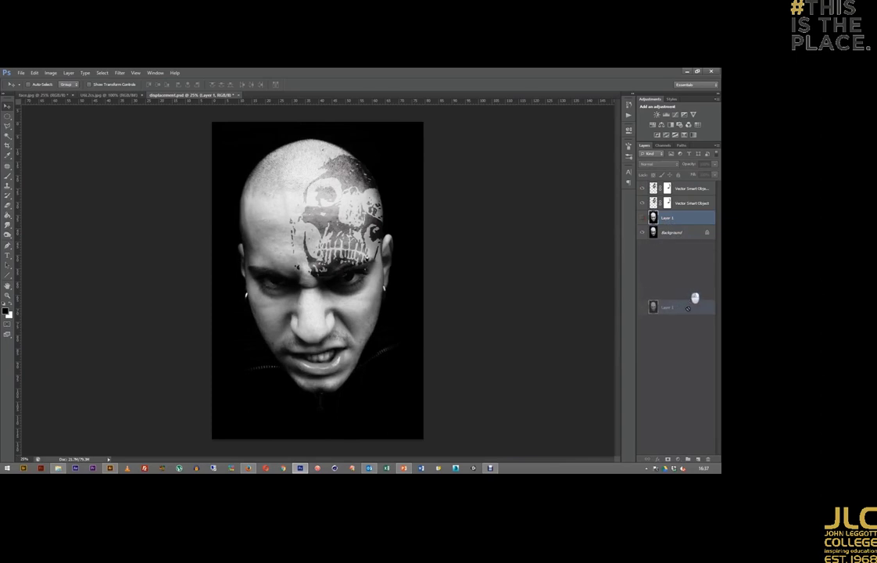
{"action": "mouse_move", "coordinate": [667, 220]}
{"action": "left_mouse_down"}
{"action": "mouse_move", "coordinate": [683, 224]}
{"action": "mouse_move", "coordinate": [709, 460]}
{"action": "left_mouse_up"}
{"action": "left_click", "coordinate": [642, 218]}
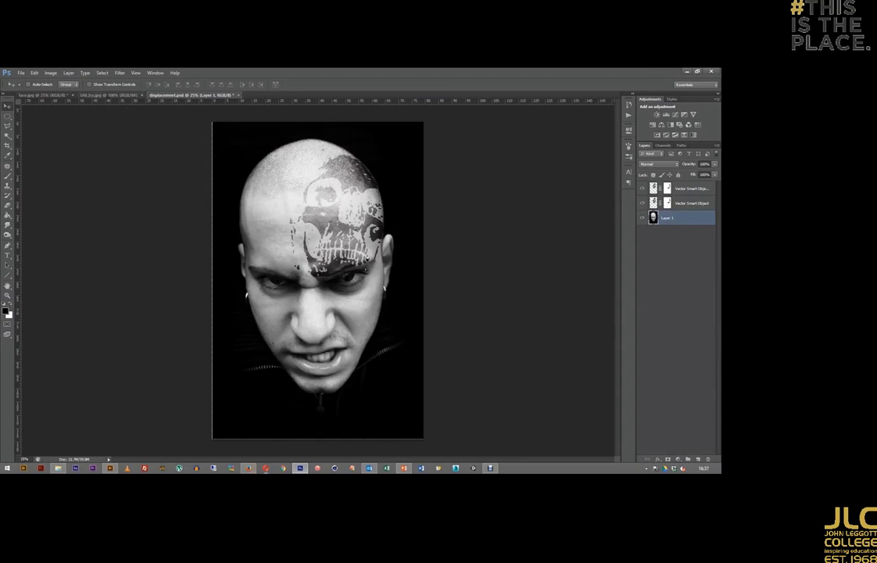
{"action": "left_click", "coordinate": [91, 469]}
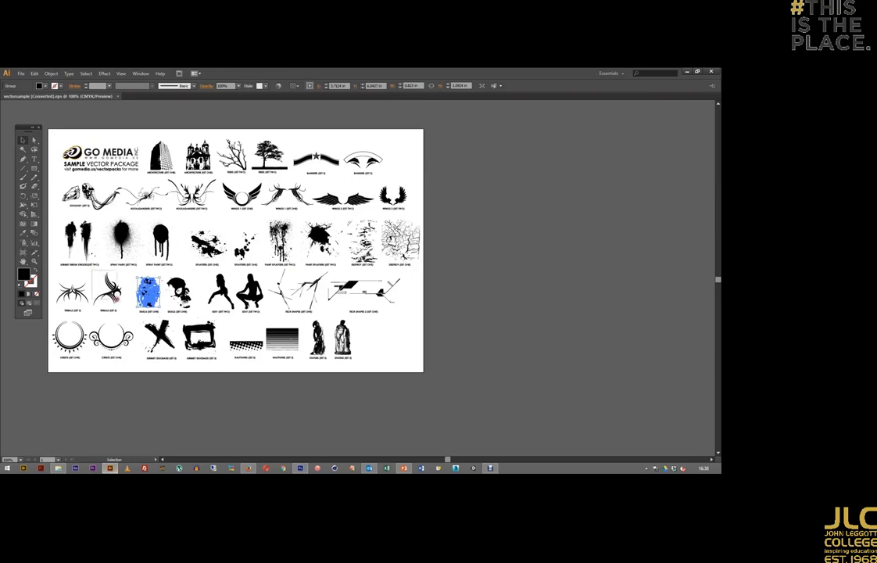
Step: Select only the tribal design group on the GO MEDIA vector sample sheet
{"action": "left_click_drag", "start_coordinate": [110, 268], "coordinate": [127, 306]}
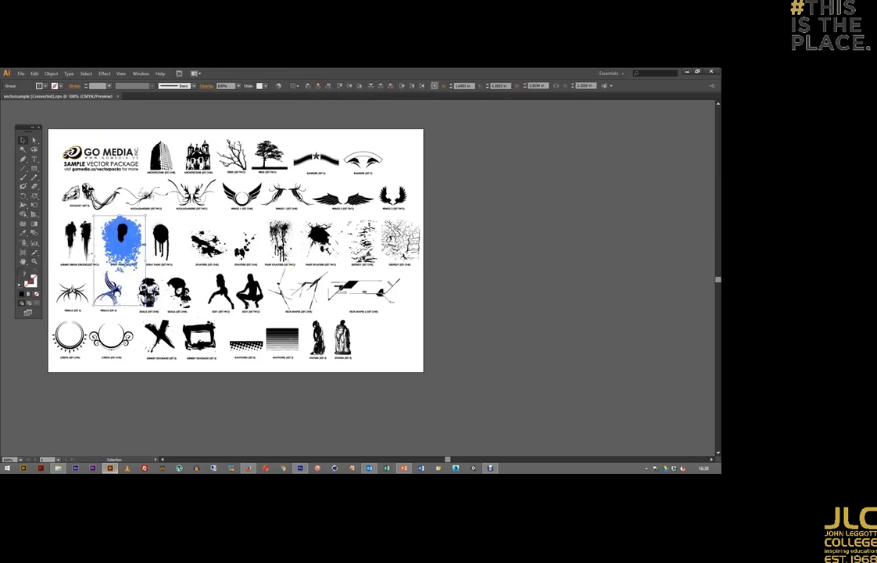
{"action": "left_click", "coordinate": [112, 218]}
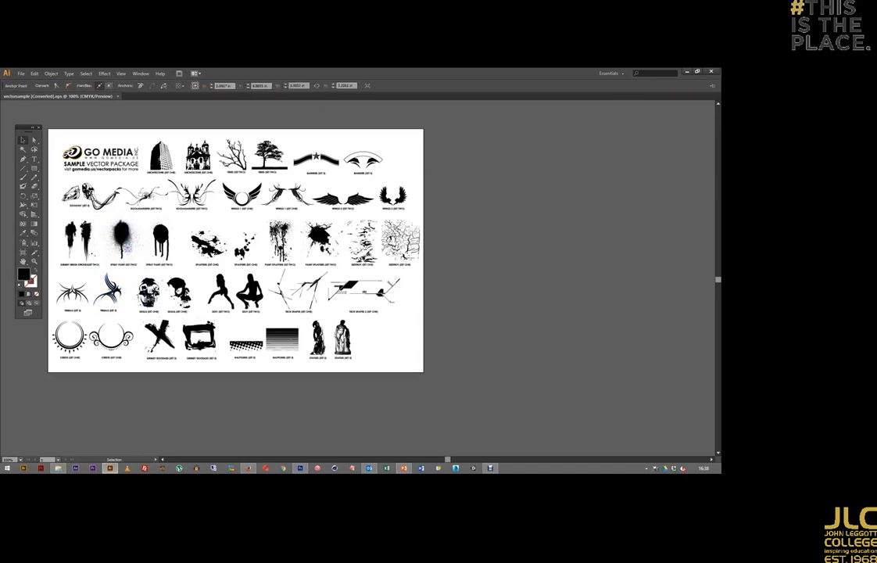
{"action": "left_click", "coordinate": [109, 291]}
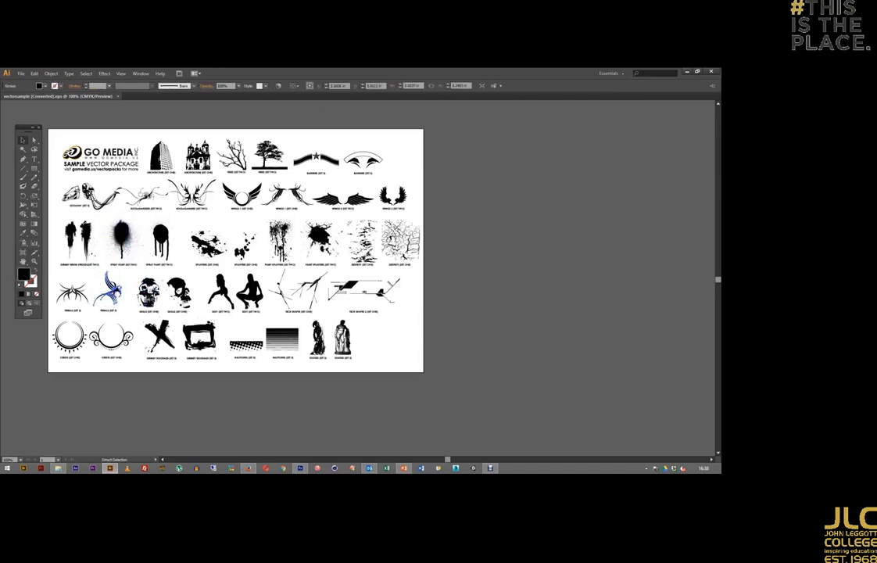
Step: Paste the tribal design as a Smart Object, then scale, rotate and fit it on the cheek
{"action": "key", "text": "alt+Tab"}
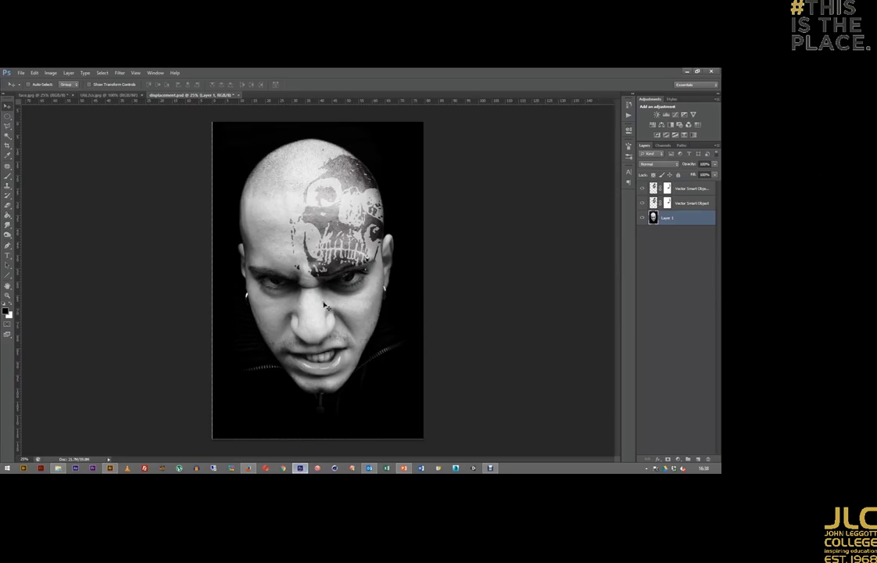
{"action": "key", "text": "ctrl+v"}
{"action": "left_click", "coordinate": [381, 199]}
{"action": "left_click_drag", "start_coordinate": [319, 277], "coordinate": [446, 188]}
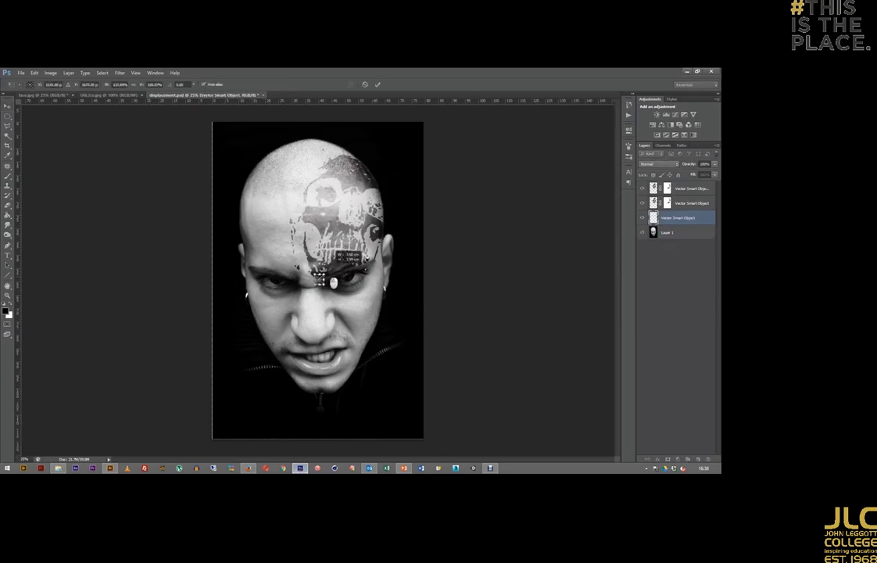
{"action": "left_click_drag", "start_coordinate": [421, 289], "coordinate": [404, 355]}
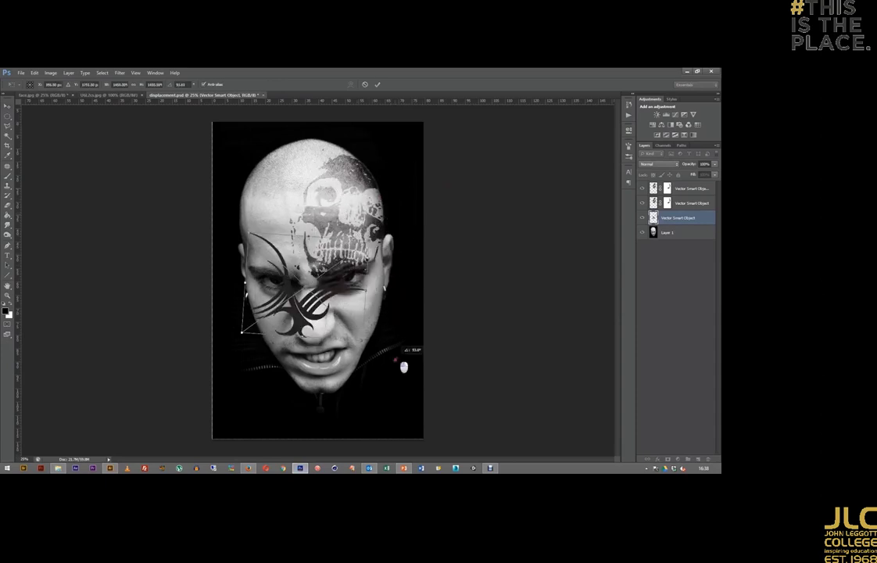
{"action": "left_click_drag", "start_coordinate": [297, 305], "coordinate": [364, 329]}
{"action": "left_click_drag", "start_coordinate": [435, 271], "coordinate": [369, 221]}
{"action": "mouse_move", "coordinate": [441, 355]}
{"action": "left_mouse_down"}
{"action": "mouse_move", "coordinate": [373, 352]}
{"action": "mouse_move", "coordinate": [378, 337]}
{"action": "left_mouse_up"}
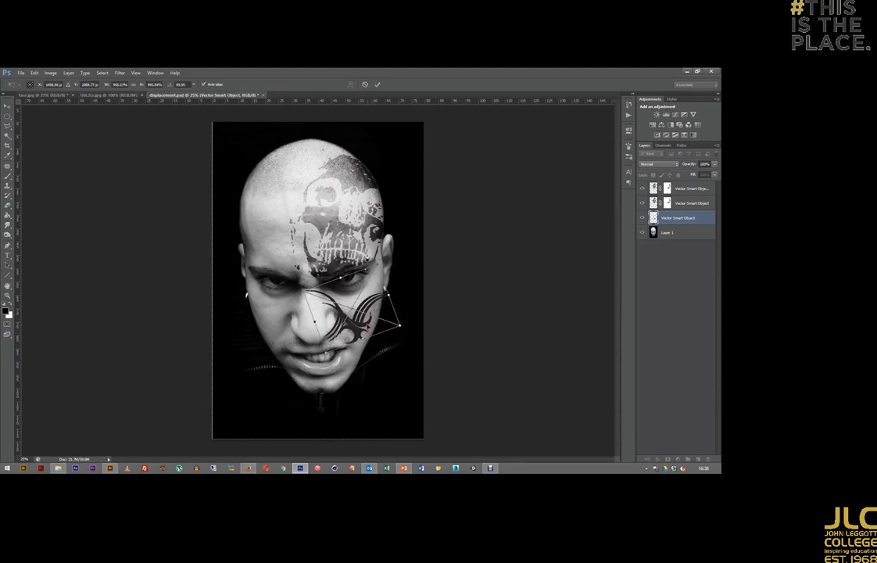
{"action": "key", "text": "Return"}
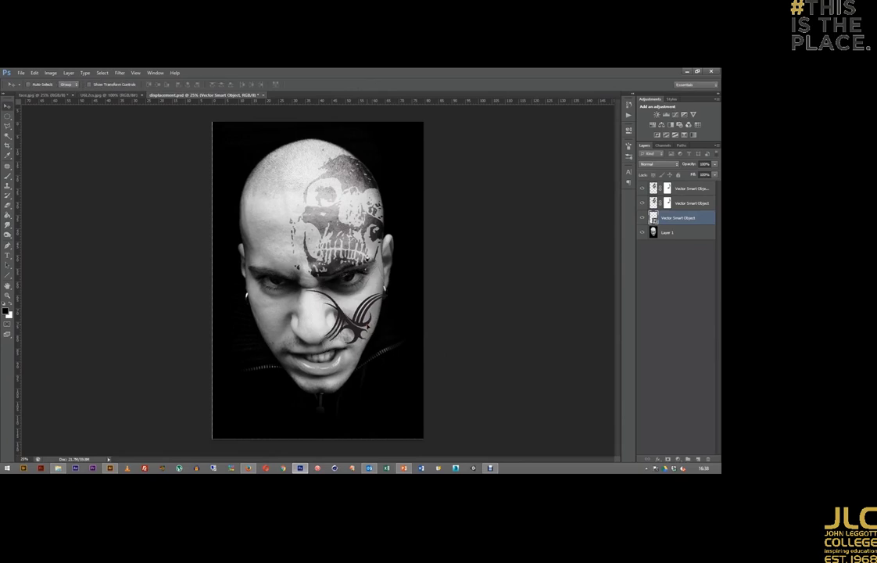
Step: Rasterize the tribal layer and apply Displace using the displacement.psd map
{"action": "right_click", "coordinate": [685, 220]}
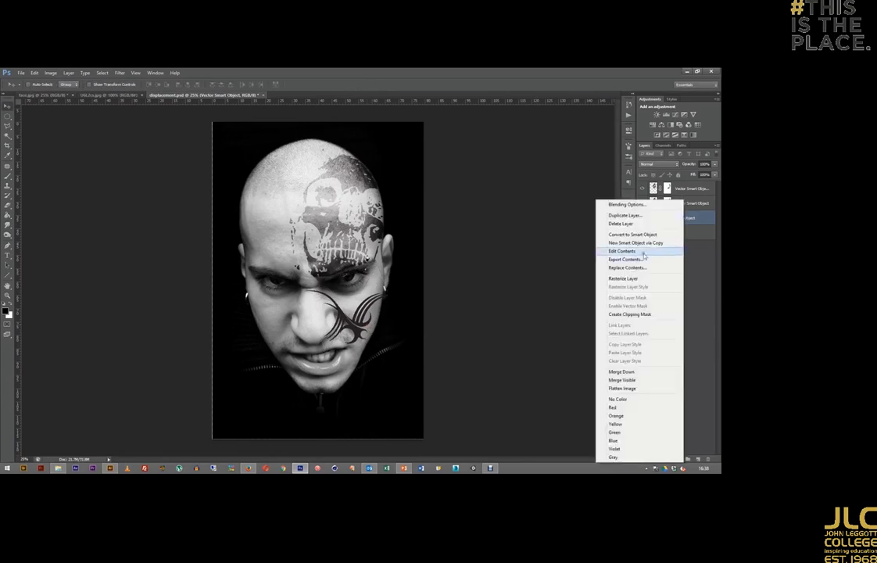
{"action": "left_click", "coordinate": [621, 279]}
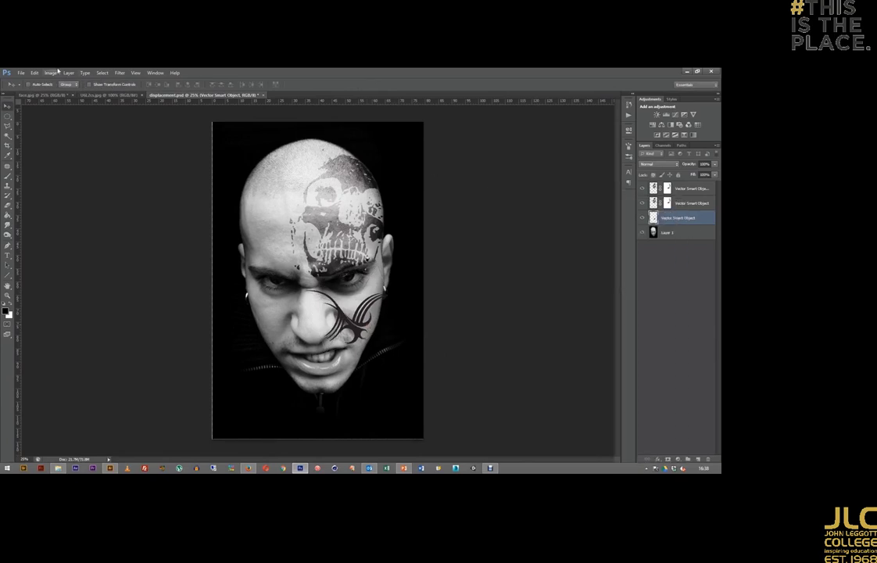
{"action": "left_click", "coordinate": [120, 73]}
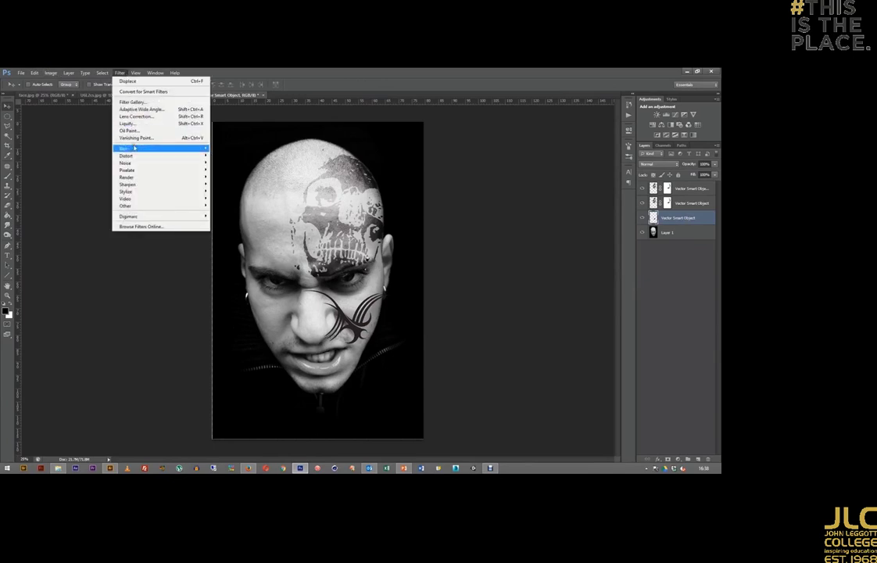
{"action": "mouse_move", "coordinate": [126, 147]}
{"action": "left_click", "coordinate": [222, 157]}
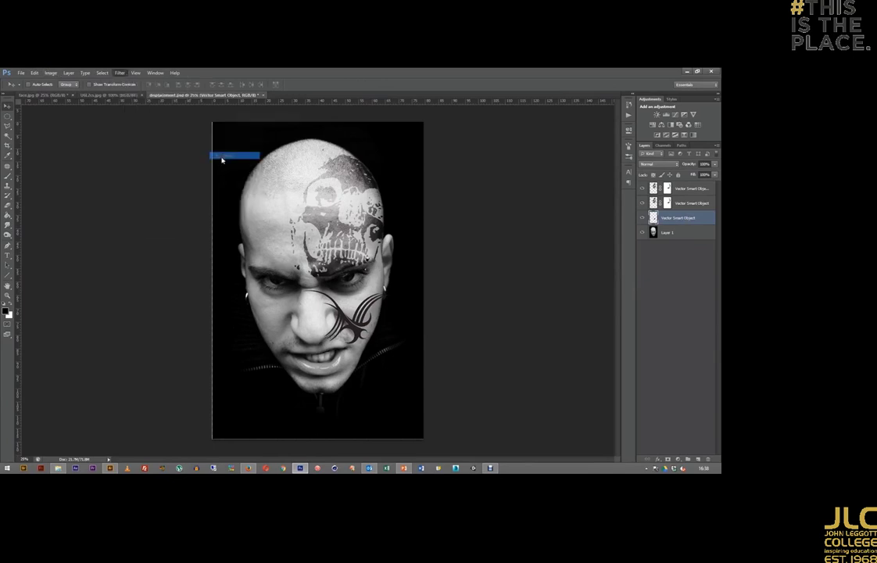
{"action": "left_click", "coordinate": [286, 130]}
{"action": "double_click", "coordinate": [320, 179]}
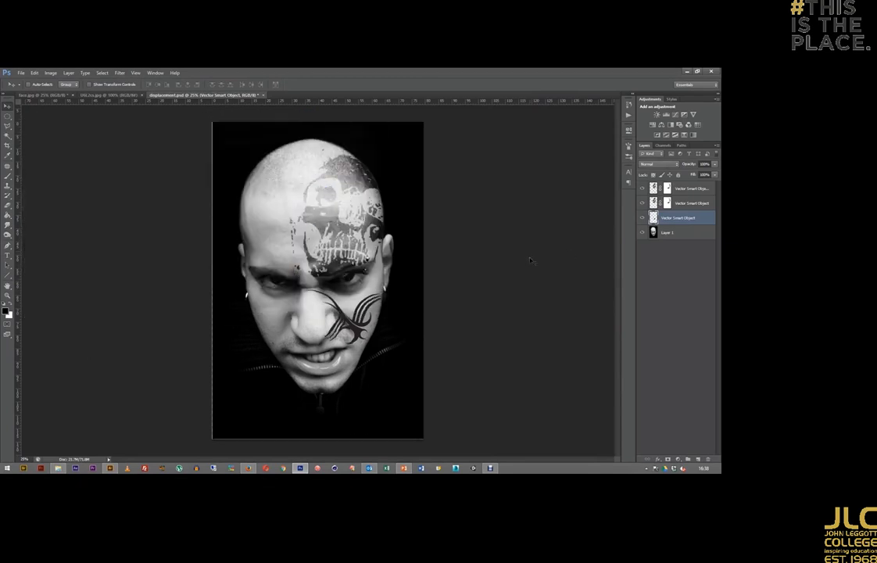
Step: Add a layer mask to the tribal layer and brush black on it near the nose
{"action": "key", "text": "ctrl+plus"}
{"action": "key", "text": "ctrl+plus"}
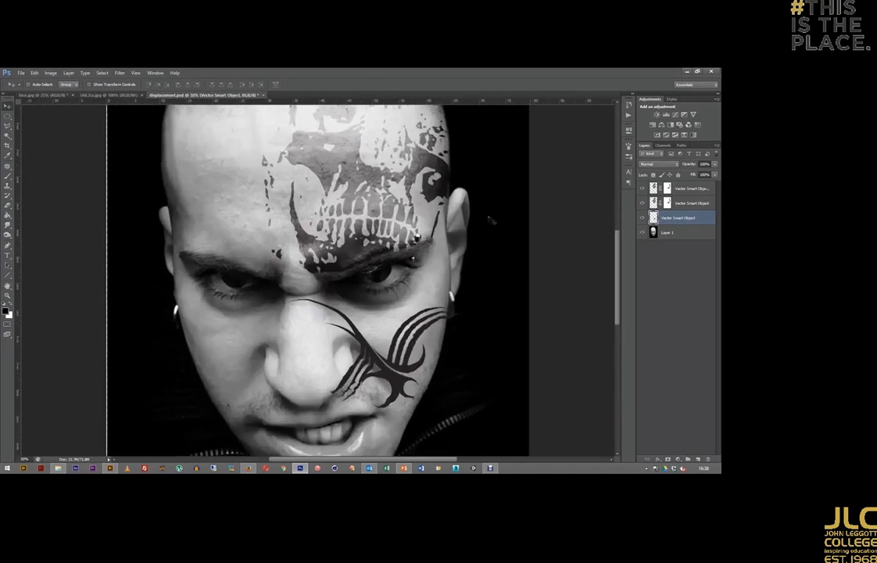
{"action": "left_click", "coordinate": [668, 454]}
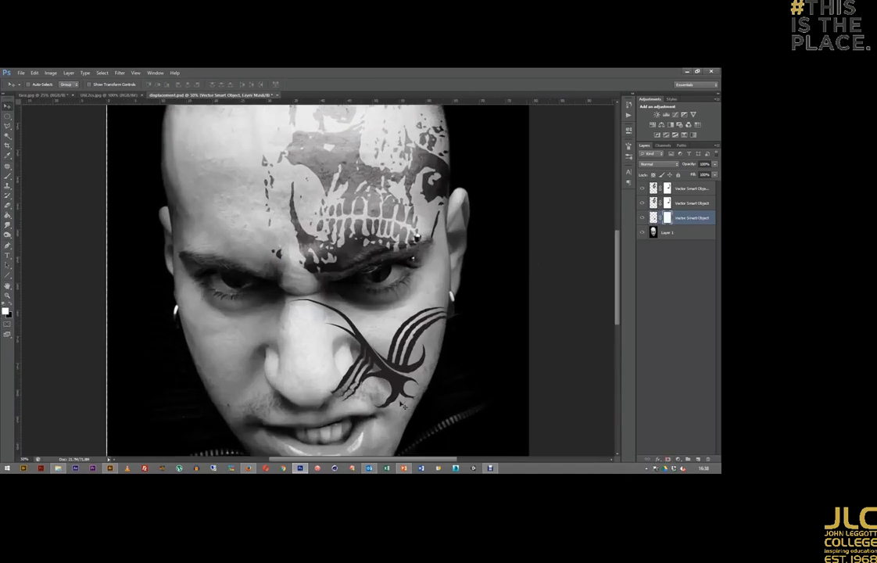
{"action": "left_click", "coordinate": [8, 176]}
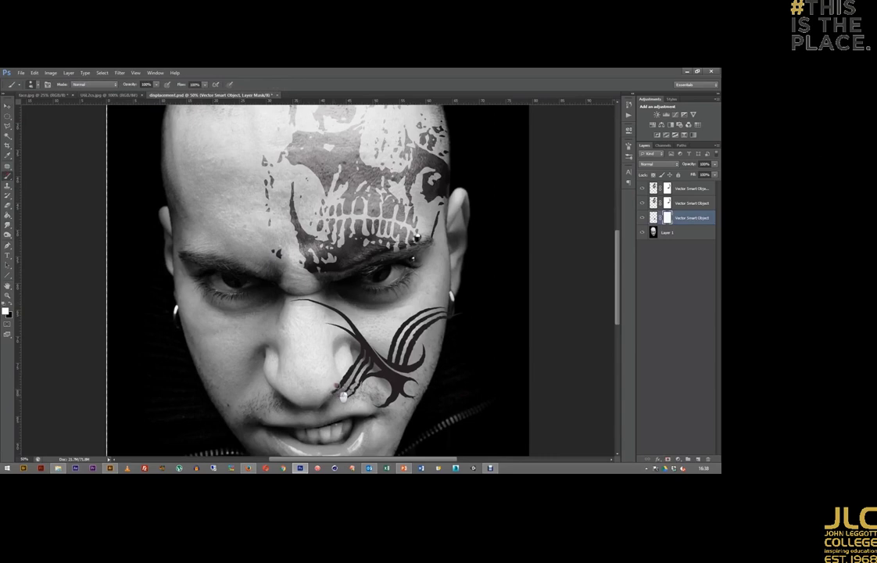
{"action": "left_click", "coordinate": [12, 308]}
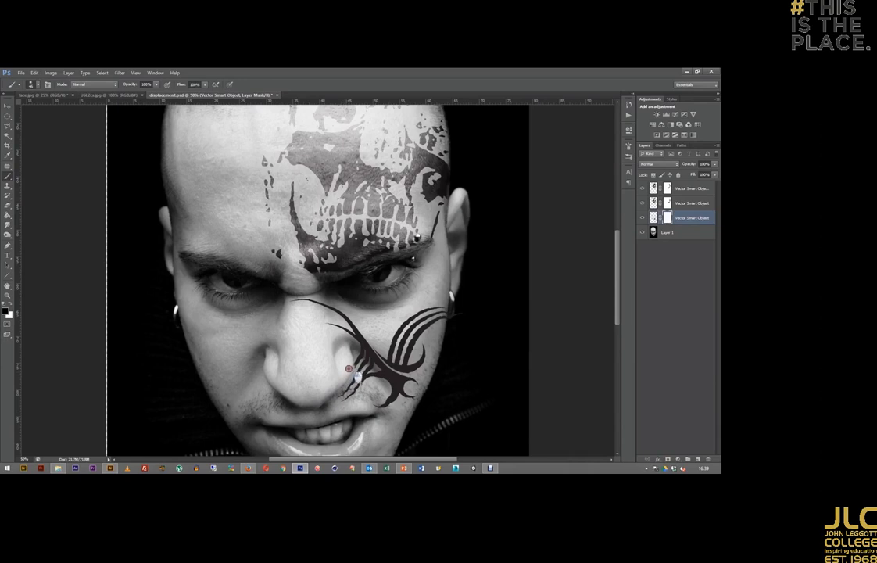
{"action": "key", "text": "x"}
{"action": "left_click", "coordinate": [11, 305]}
{"action": "key", "text": "x"}
{"action": "left_click", "coordinate": [653, 218]}
Step: Change the tribal cheek layer's blend mode to Overlay
{"action": "left_click", "coordinate": [655, 165]}
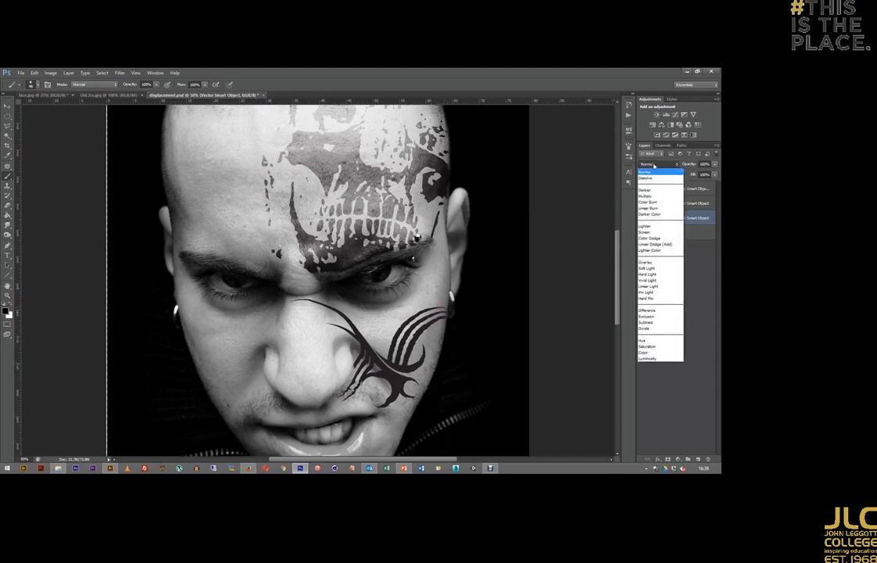
{"action": "left_click", "coordinate": [647, 262]}
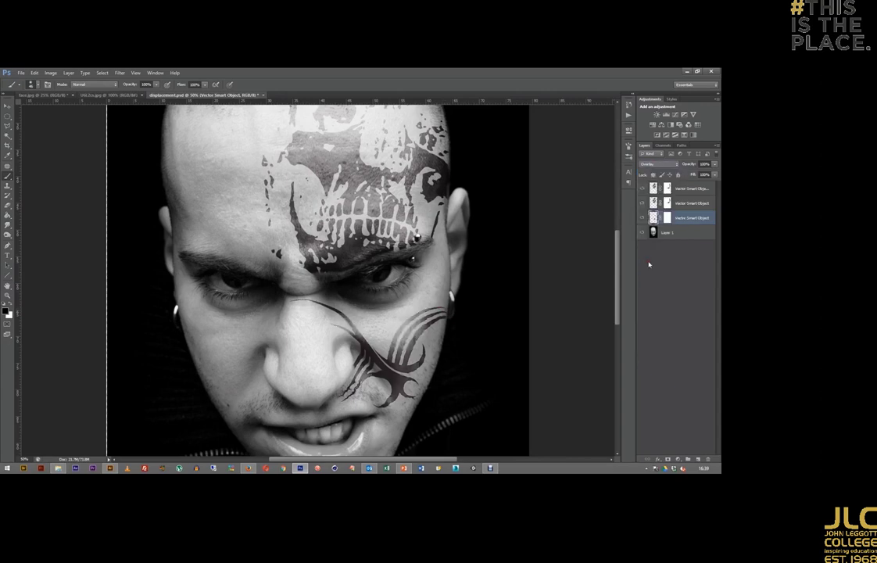
{"action": "right_click", "coordinate": [683, 220]}
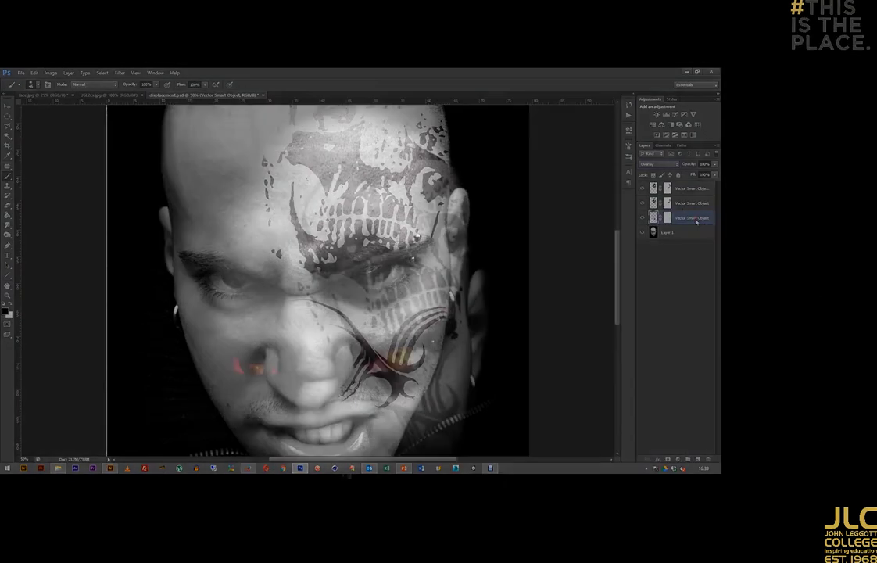